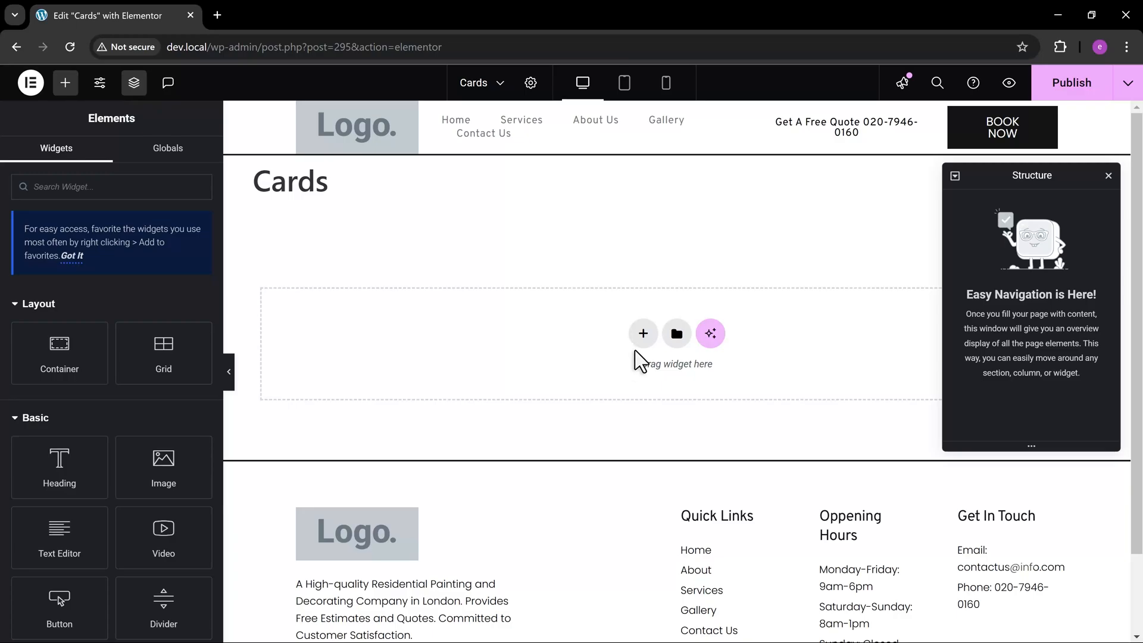
Add a Flexbox container with a single-column, downward structure to the empty Cards page.
{"action": "left_click", "coordinate": [642, 337]}
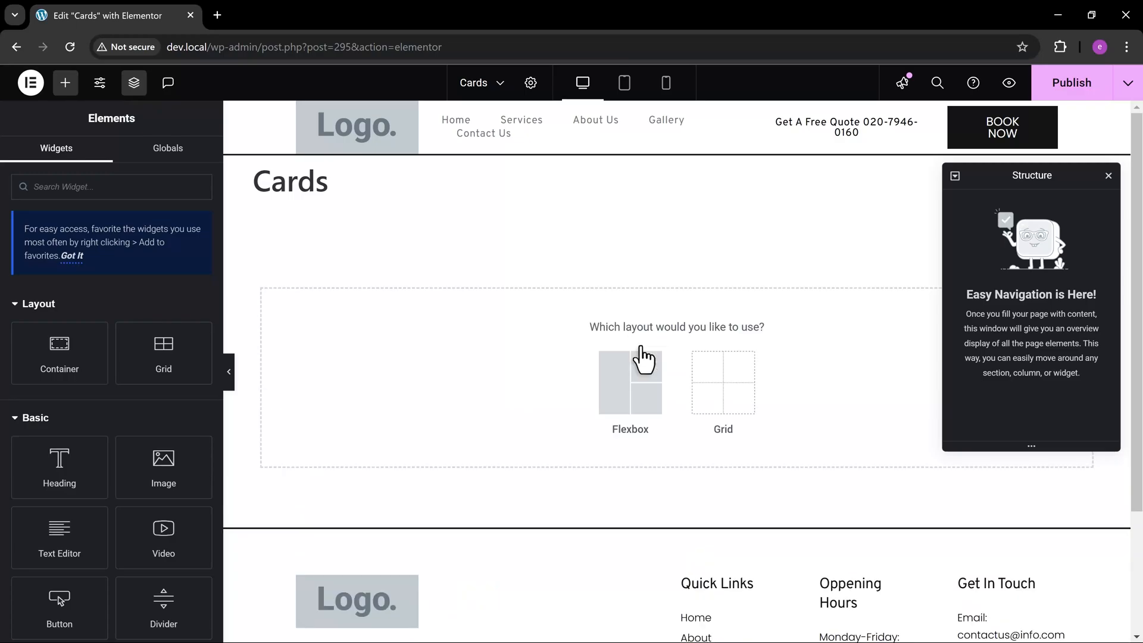
{"action": "left_click", "coordinate": [619, 390]}
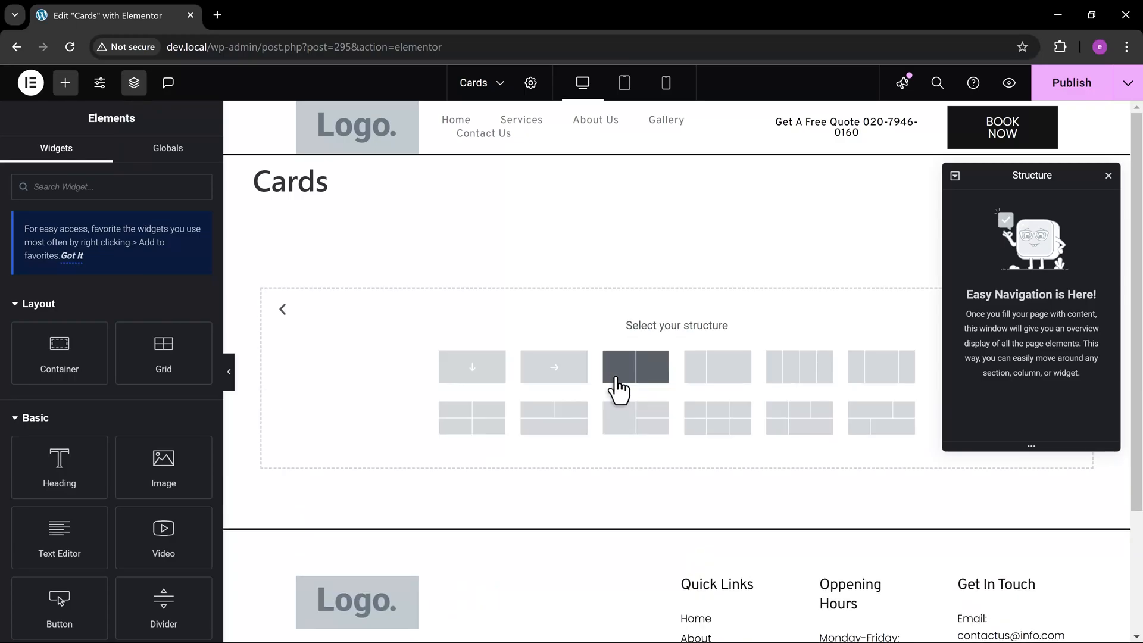
{"action": "left_click", "coordinate": [471, 371]}
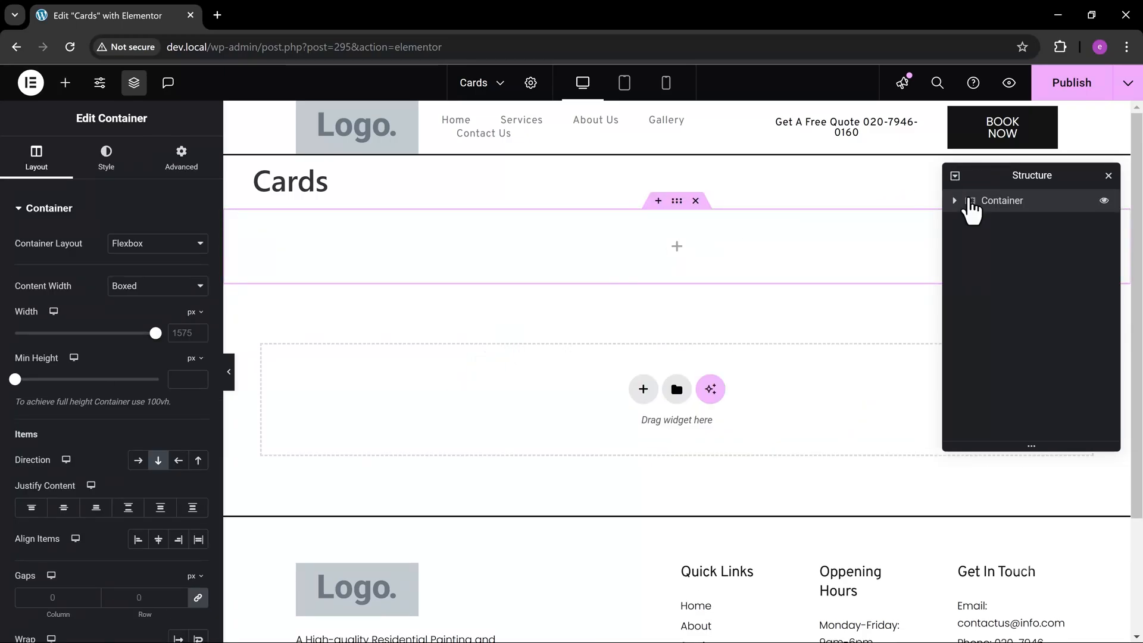
Nest a container renamed "item" inside the outer container, and place another container inside it.
{"action": "left_click", "coordinate": [676, 249]}
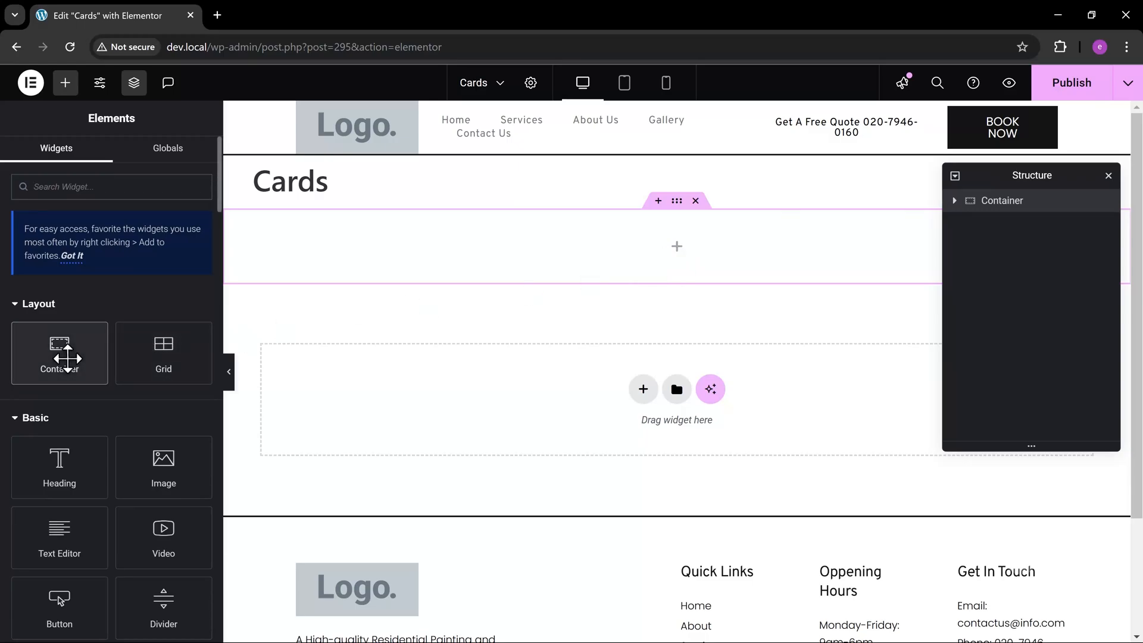
{"action": "left_click_drag", "start_coordinate": [56, 357], "coordinate": [650, 245]}
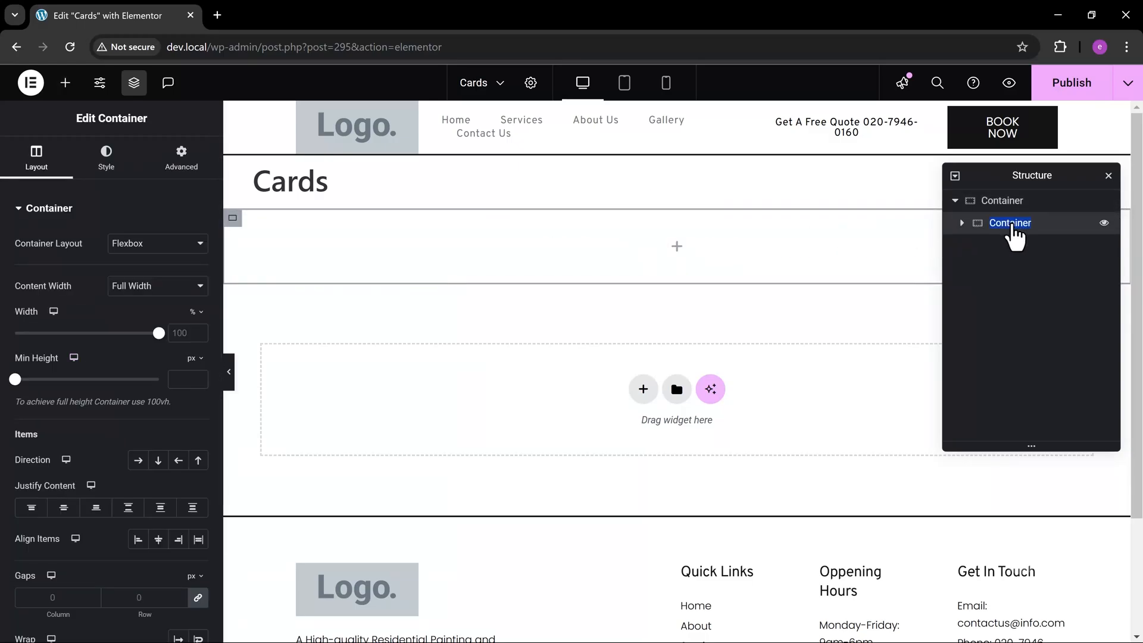
{"action": "type", "text": "item"}
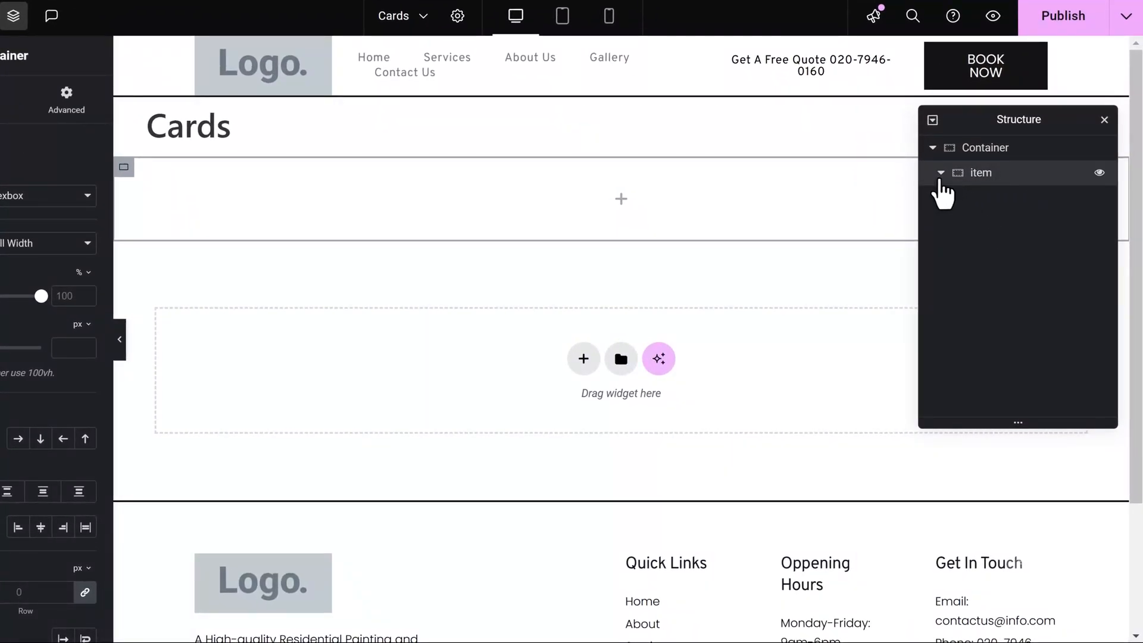
{"action": "left_click", "coordinate": [621, 199]}
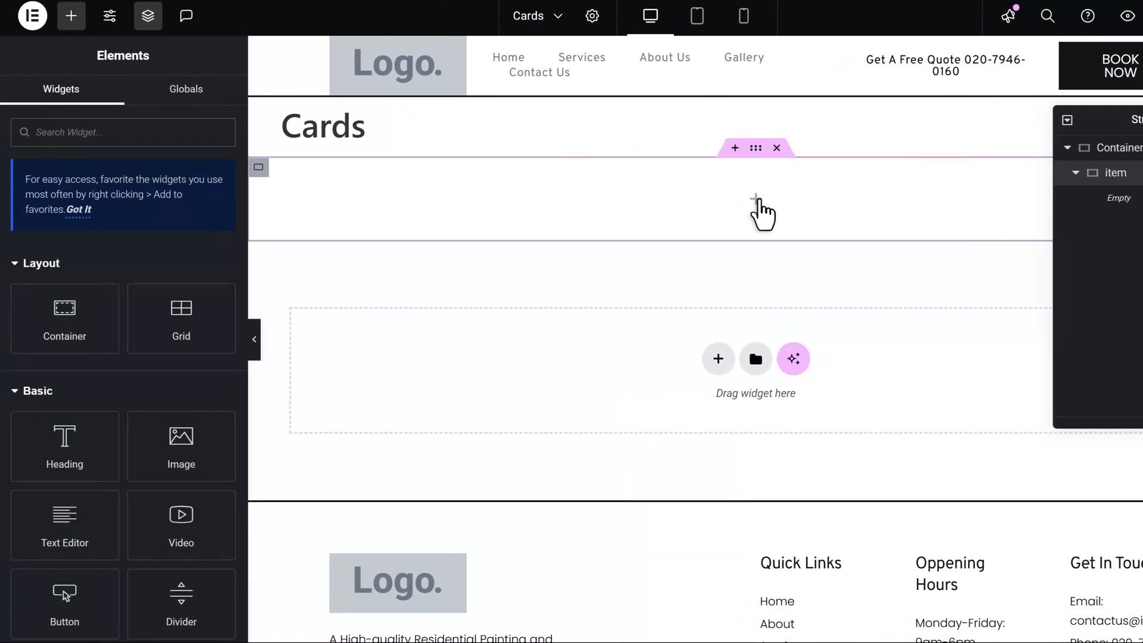
{"action": "left_click_drag", "start_coordinate": [94, 316], "coordinate": [761, 201]}
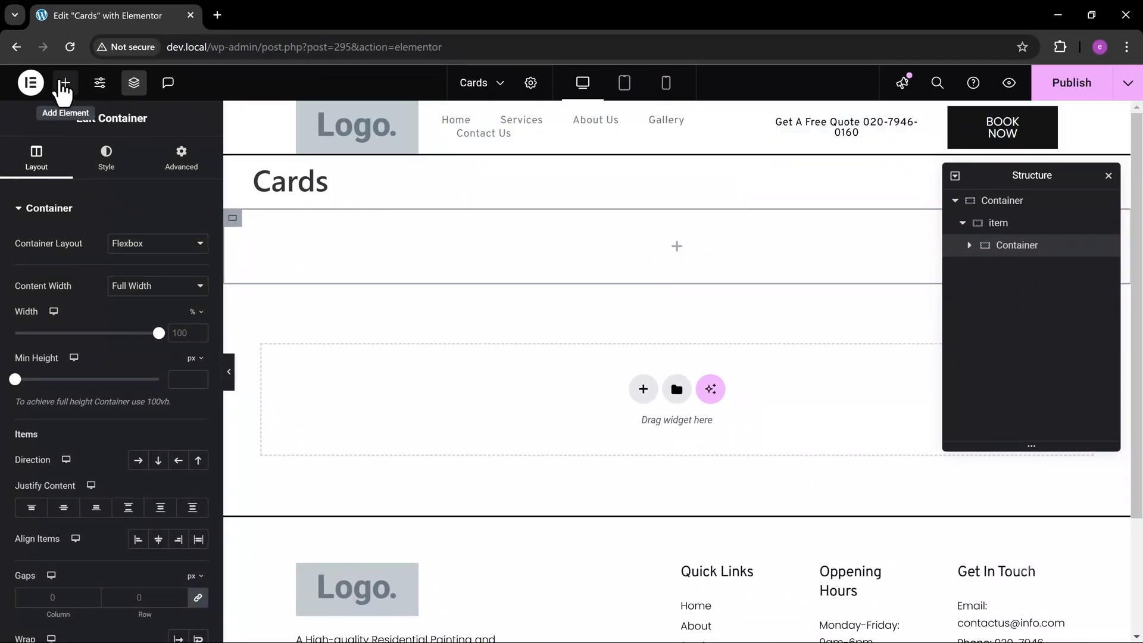
Add a Button widget to the item container, placed below its inner container in the structure.
{"action": "left_click", "coordinate": [63, 85]}
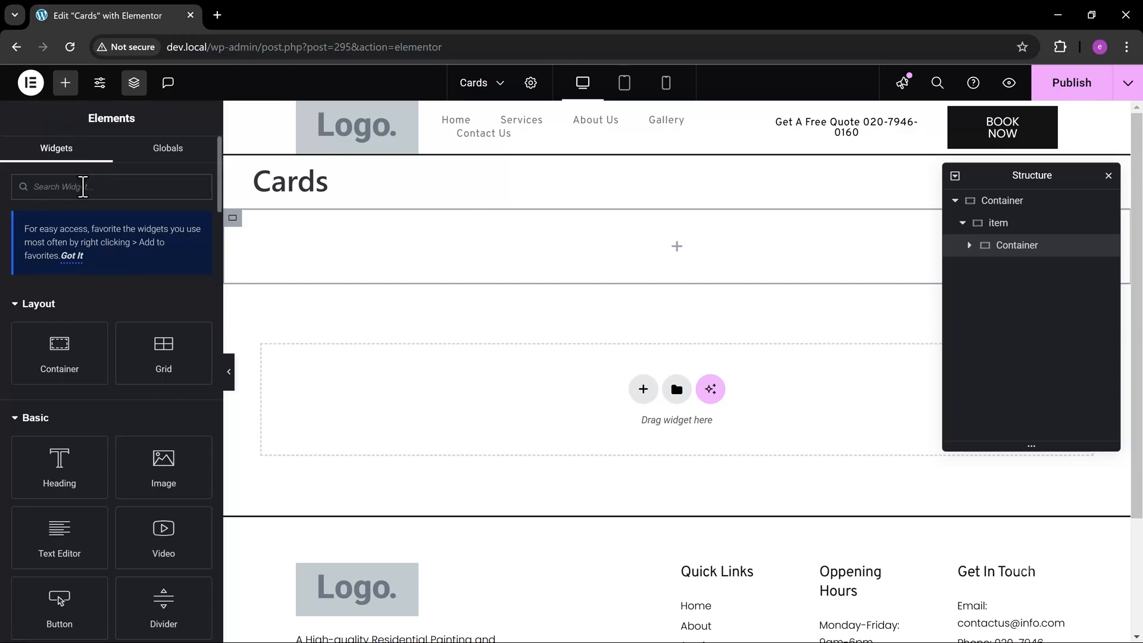
{"action": "type", "text": "butt"}
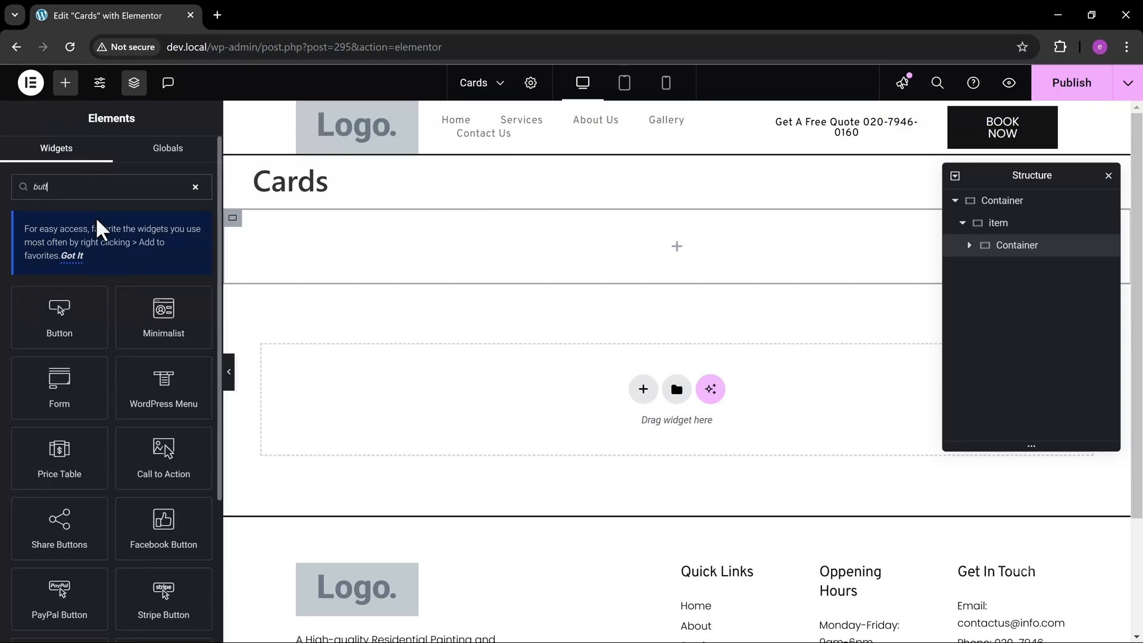
{"action": "left_click_drag", "start_coordinate": [71, 313], "coordinate": [620, 258]}
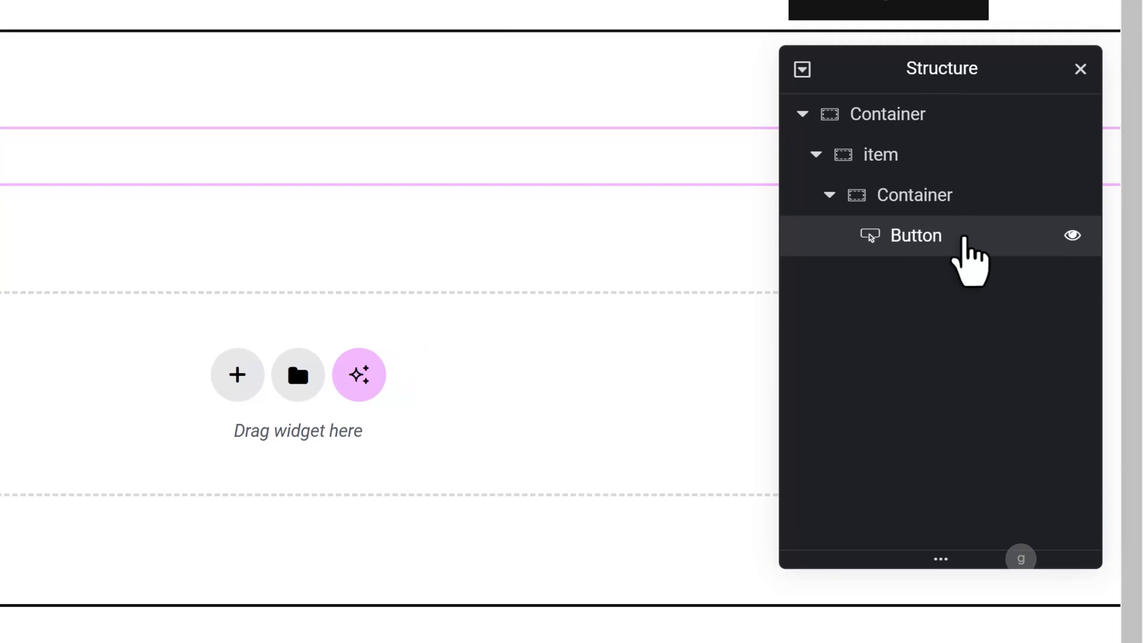
{"action": "left_click_drag", "start_coordinate": [964, 238], "coordinate": [957, 190]}
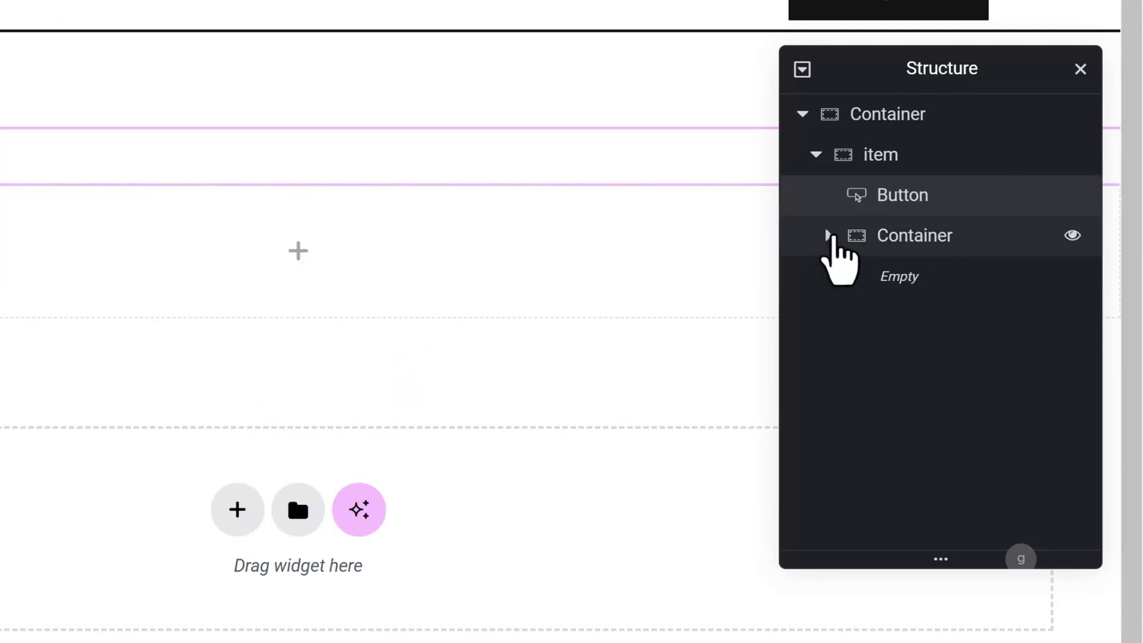
{"action": "left_click_drag", "start_coordinate": [951, 206], "coordinate": [939, 261]}
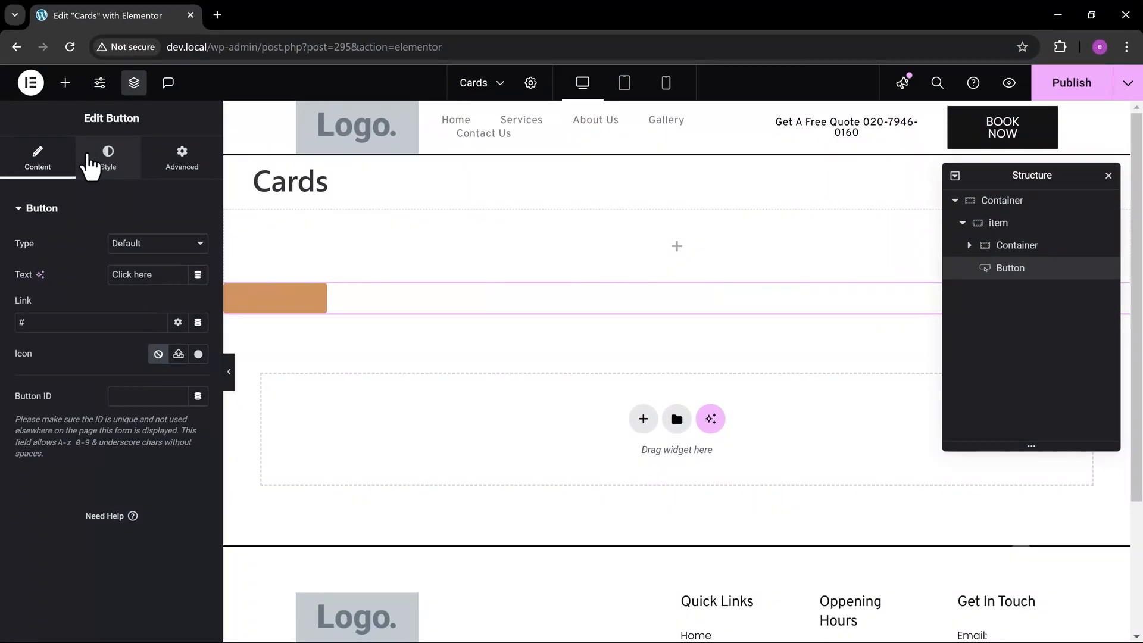
Set the button's normal text color to the global Text color (#000000).
{"action": "left_click", "coordinate": [90, 163]}
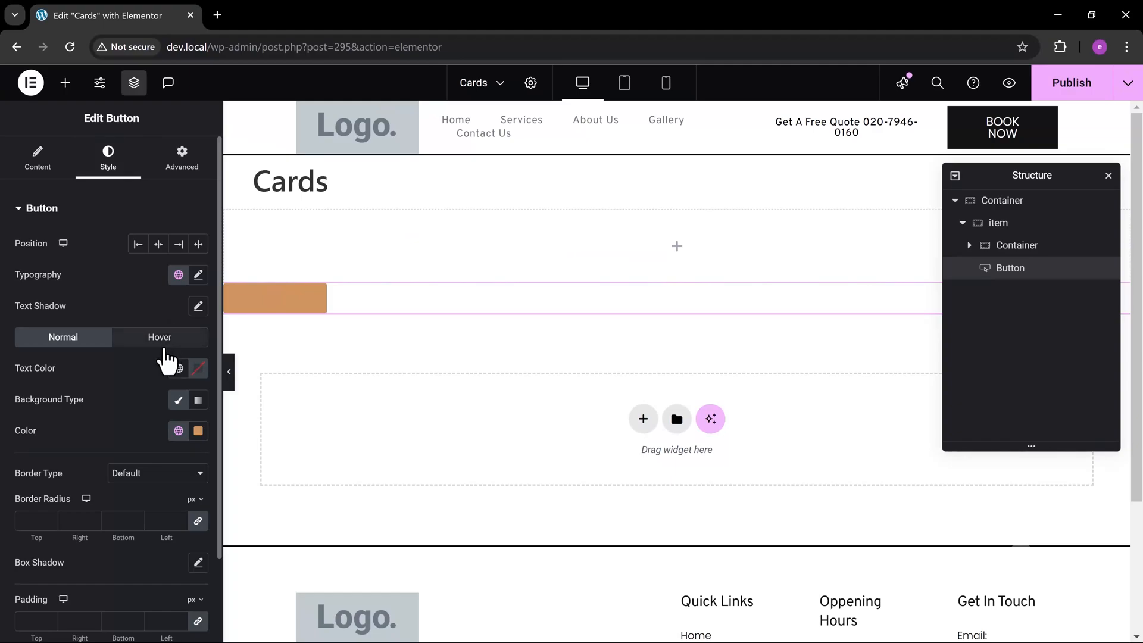
{"action": "left_click", "coordinate": [179, 368]}
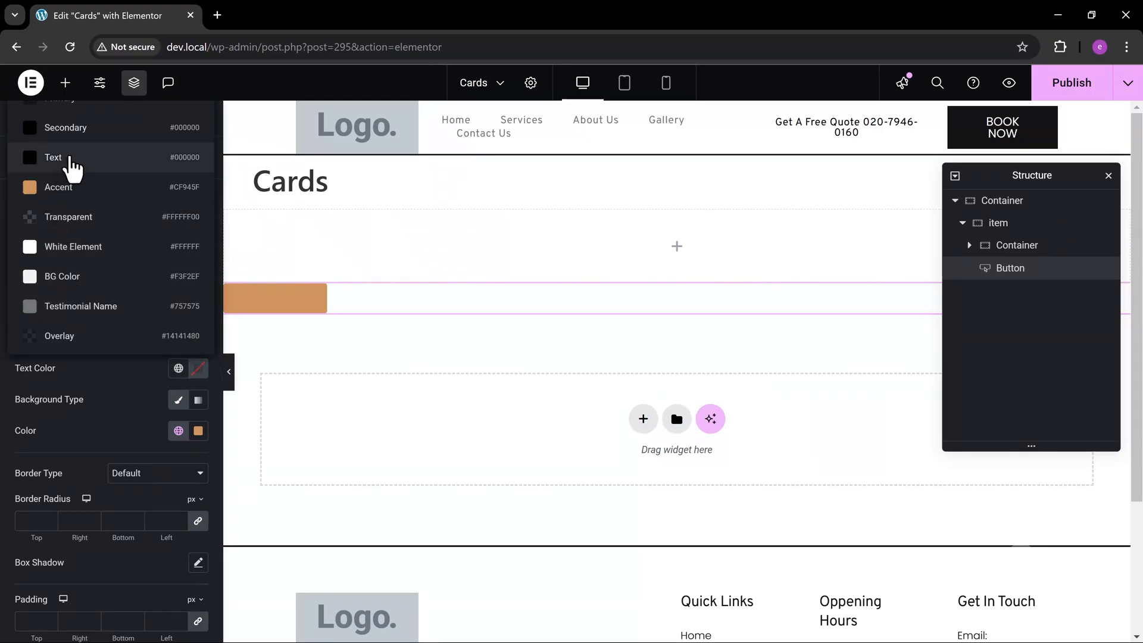
{"action": "left_click", "coordinate": [63, 157]}
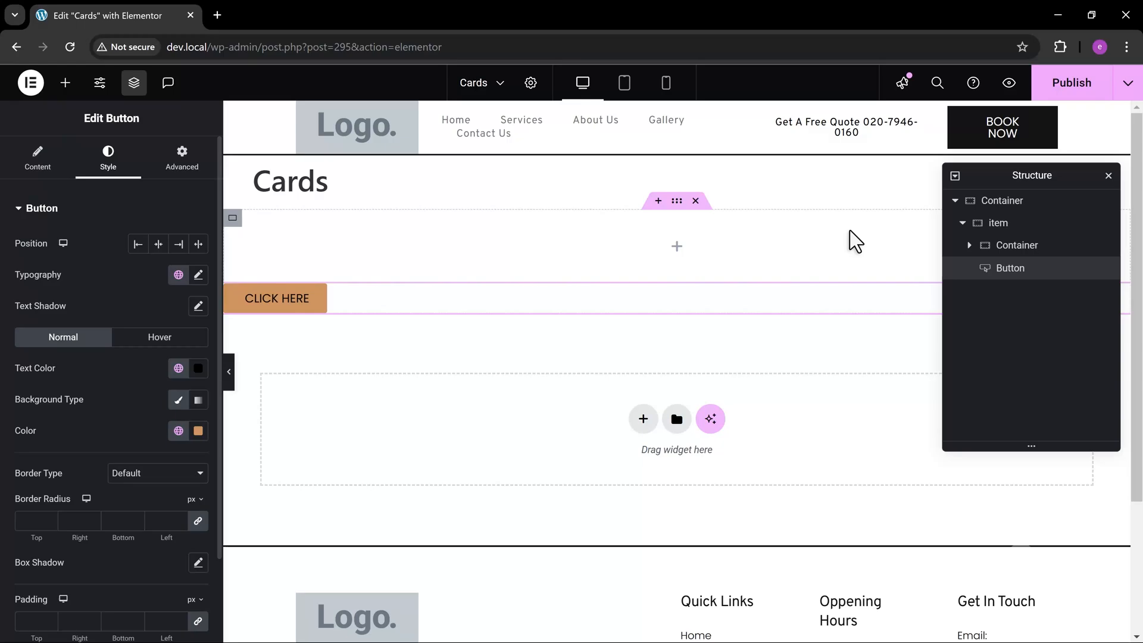
Add an Image widget to the empty container above the button.
{"action": "left_click", "coordinate": [1031, 252]}
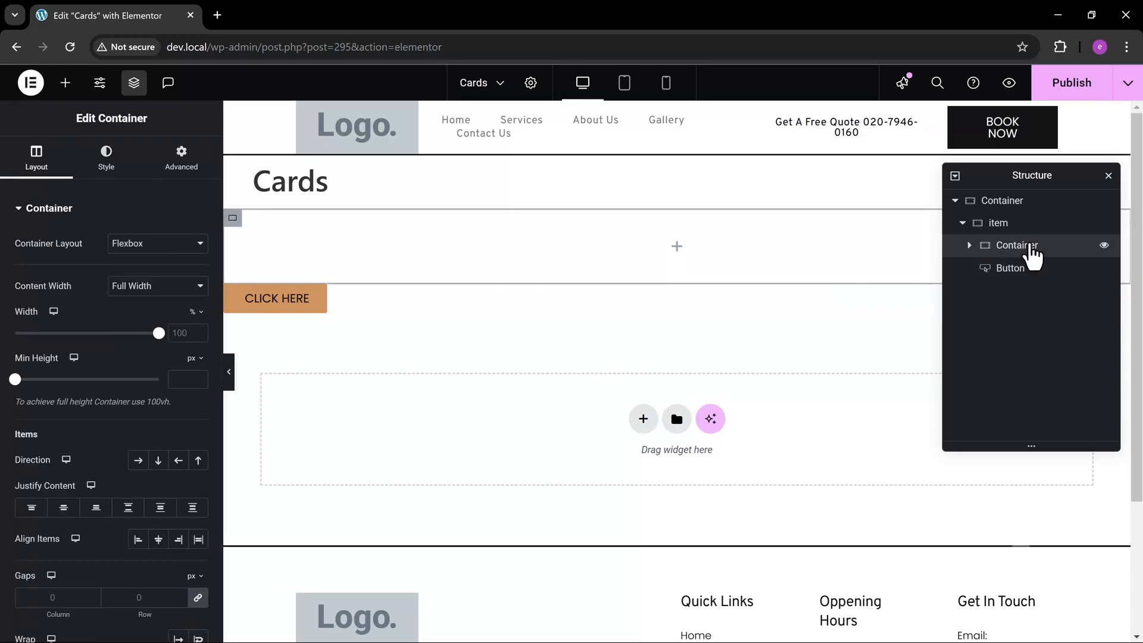
{"action": "left_click", "coordinate": [677, 245]}
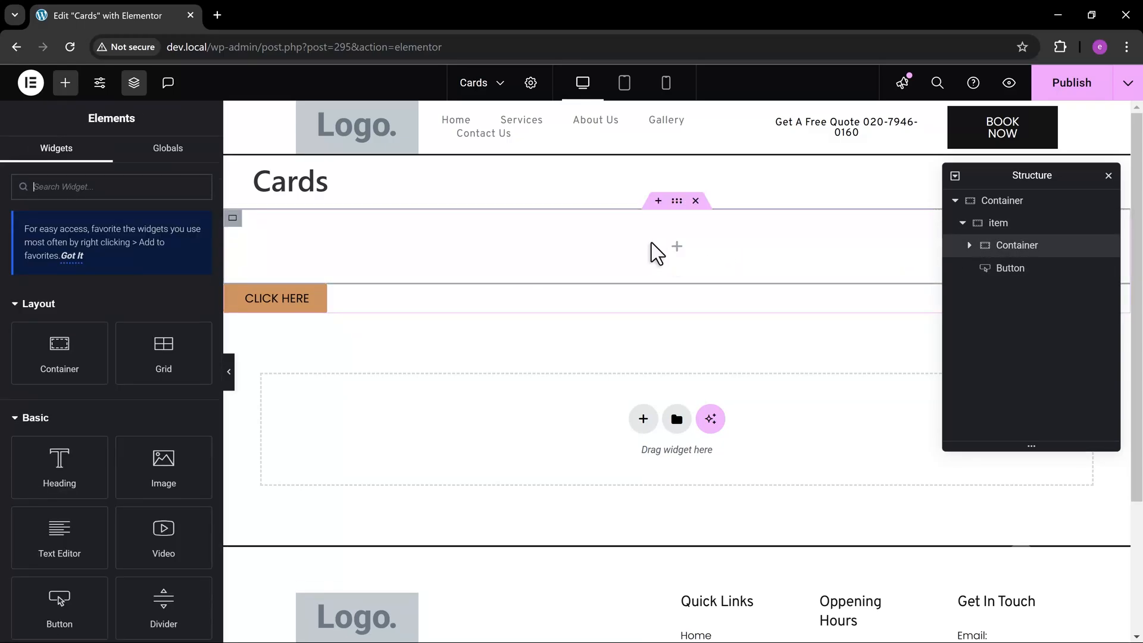
{"action": "left_click_drag", "start_coordinate": [158, 462], "coordinate": [676, 248]}
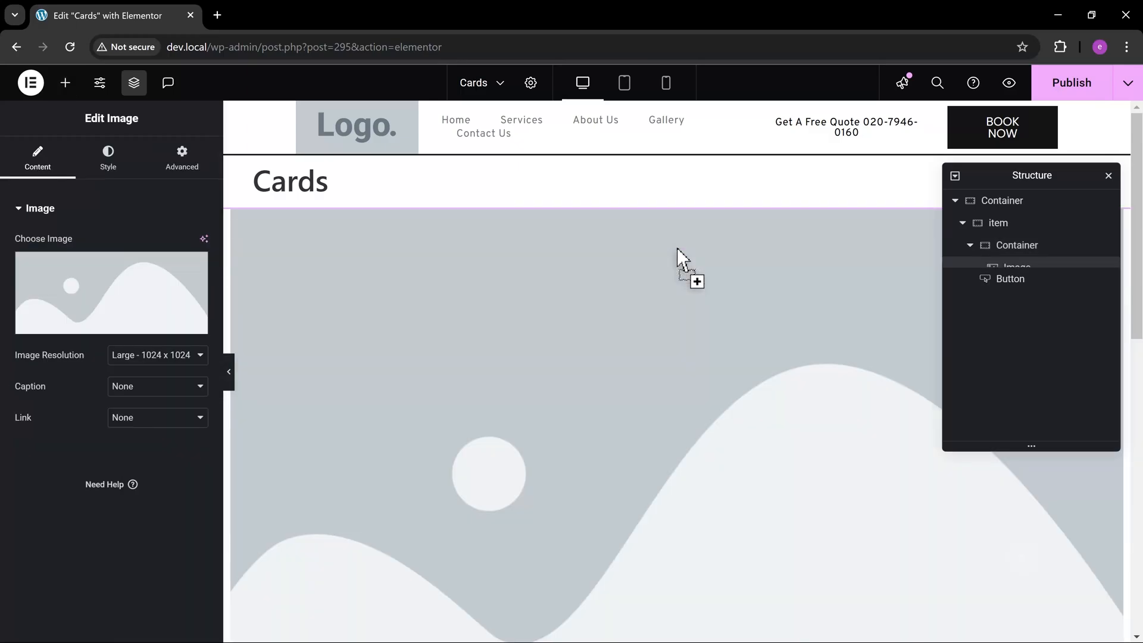
Use Gallery5.jpg from the media library for the image widget, with the resolution set to Medium - 300 x 300.
{"action": "left_click", "coordinate": [164, 357]}
{"action": "left_click", "coordinate": [146, 391]}
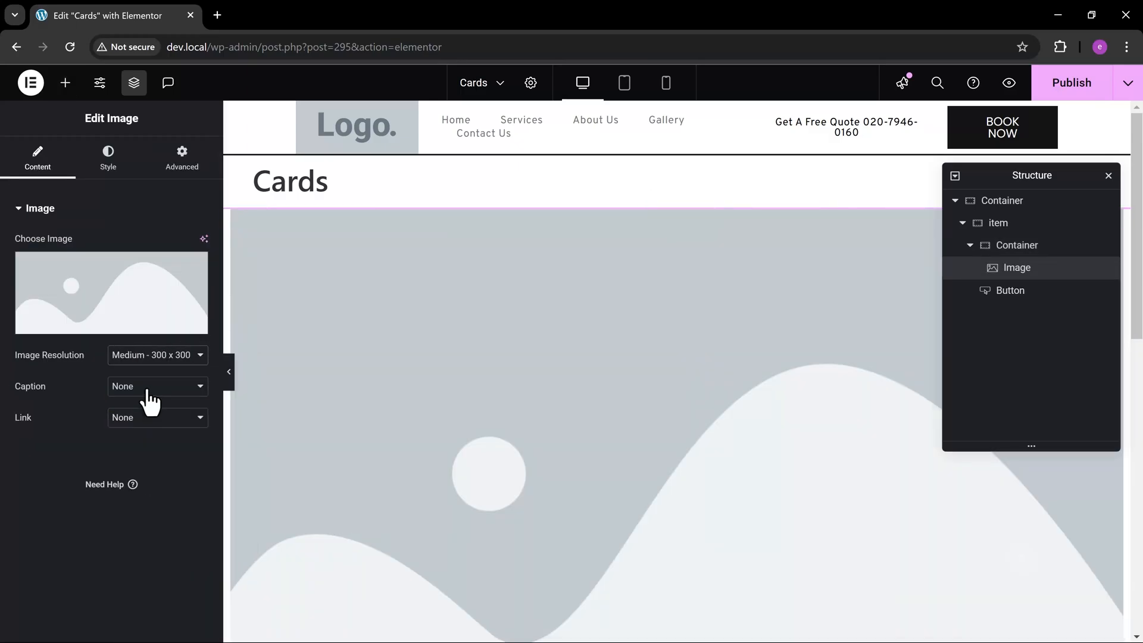
{"action": "left_click", "coordinate": [127, 300]}
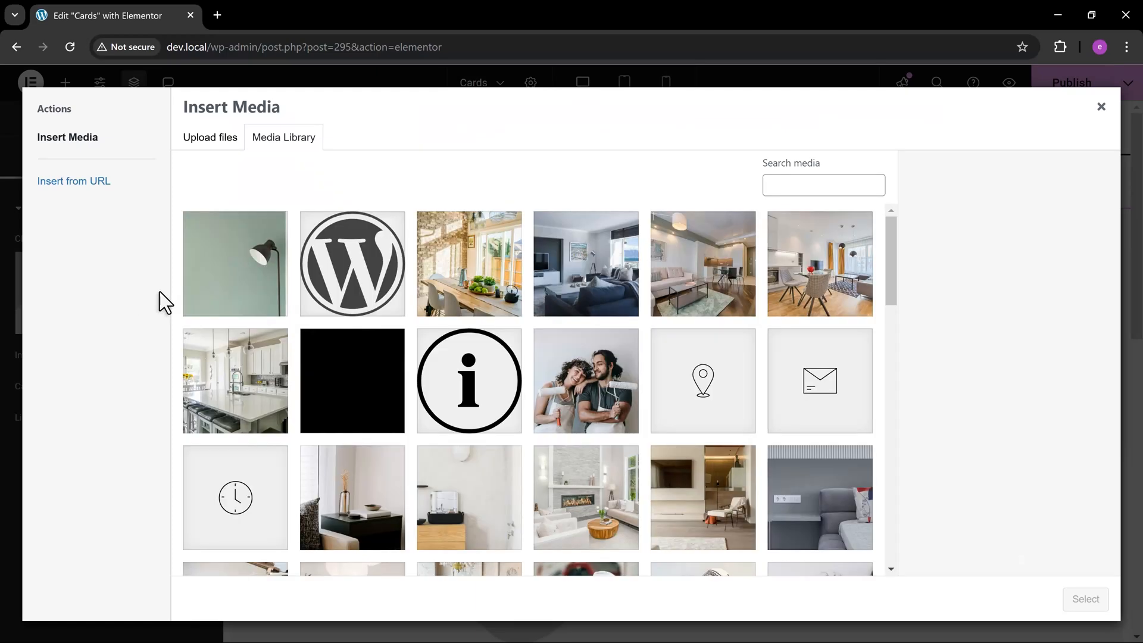
{"action": "scroll", "coordinate": [581, 331], "scroll_direction": "down", "scroll_amount": 4}
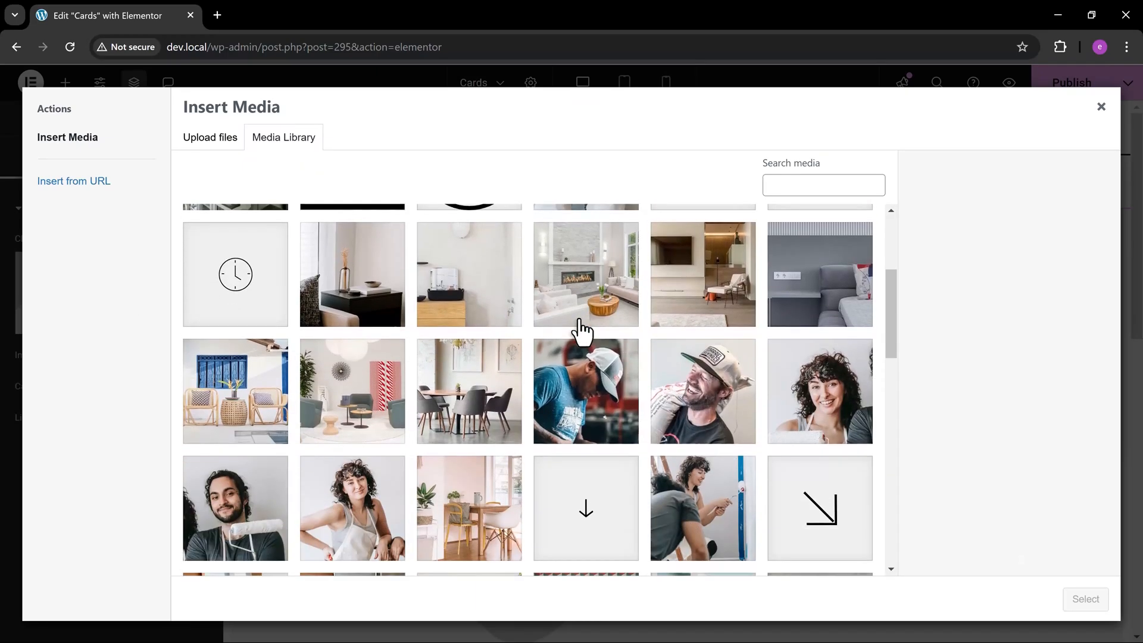
{"action": "left_click", "coordinate": [681, 307]}
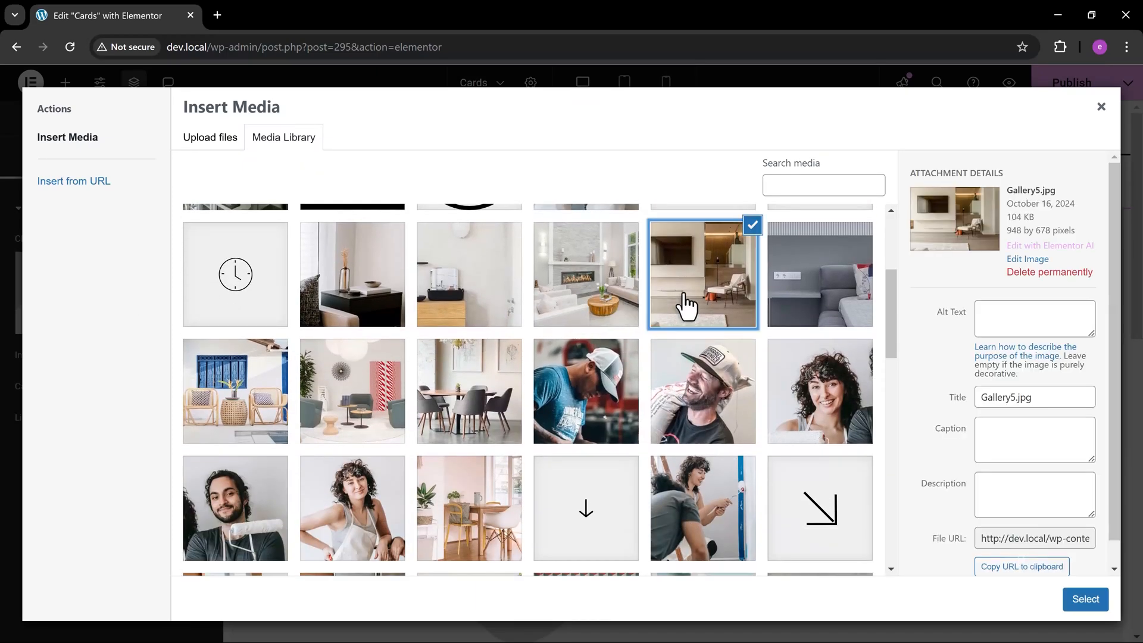
{"action": "left_click", "coordinate": [1098, 606]}
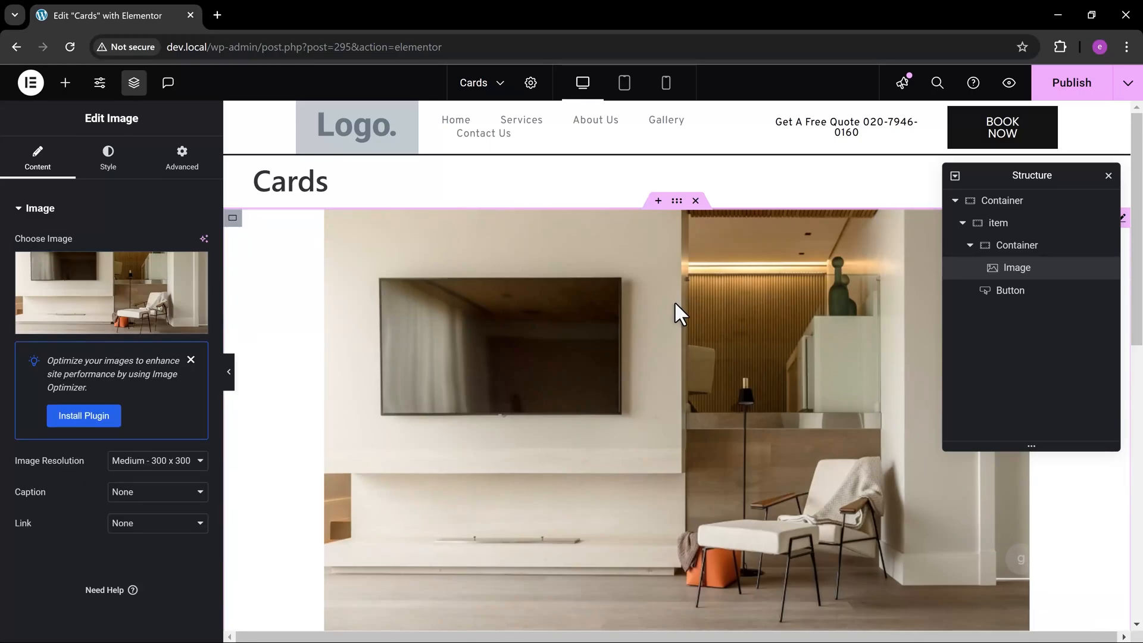
{"action": "left_click", "coordinate": [182, 470]}
{"action": "left_click", "coordinate": [181, 473]}
{"action": "left_click", "coordinate": [677, 203]}
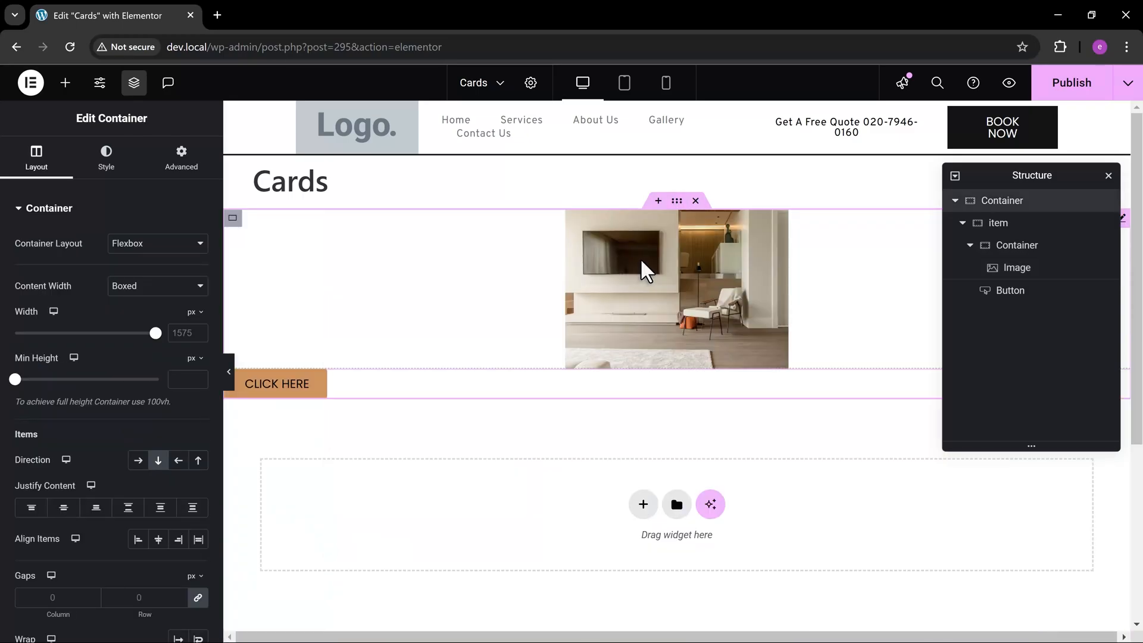
Set the image widget's bottom margin to 20 px.
{"action": "left_click", "coordinate": [646, 271]}
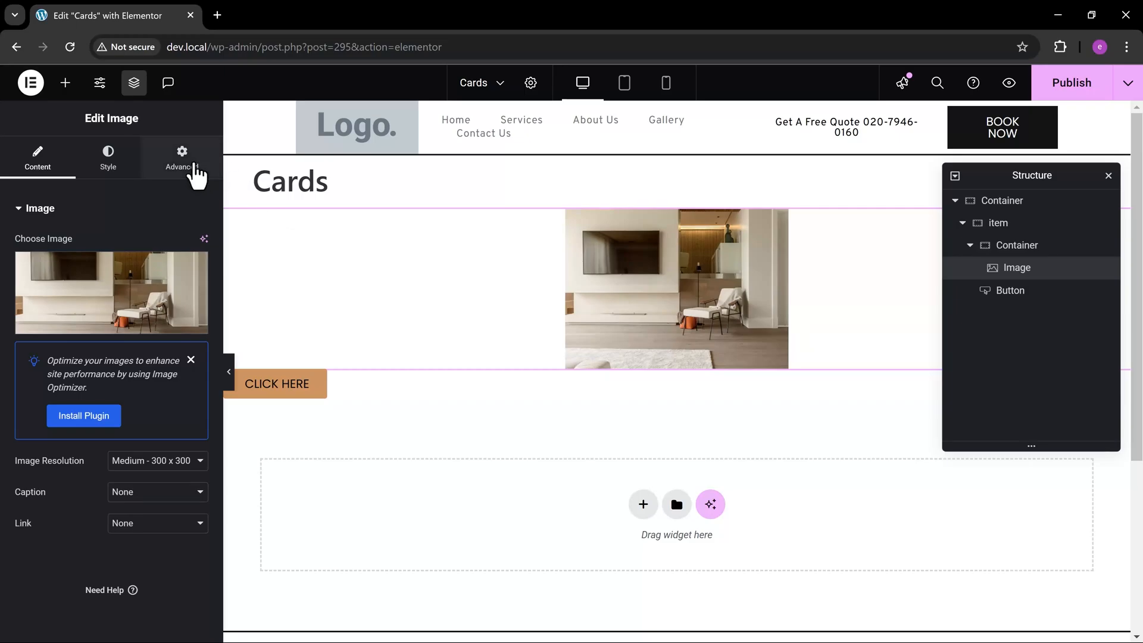
{"action": "left_click", "coordinate": [181, 157]}
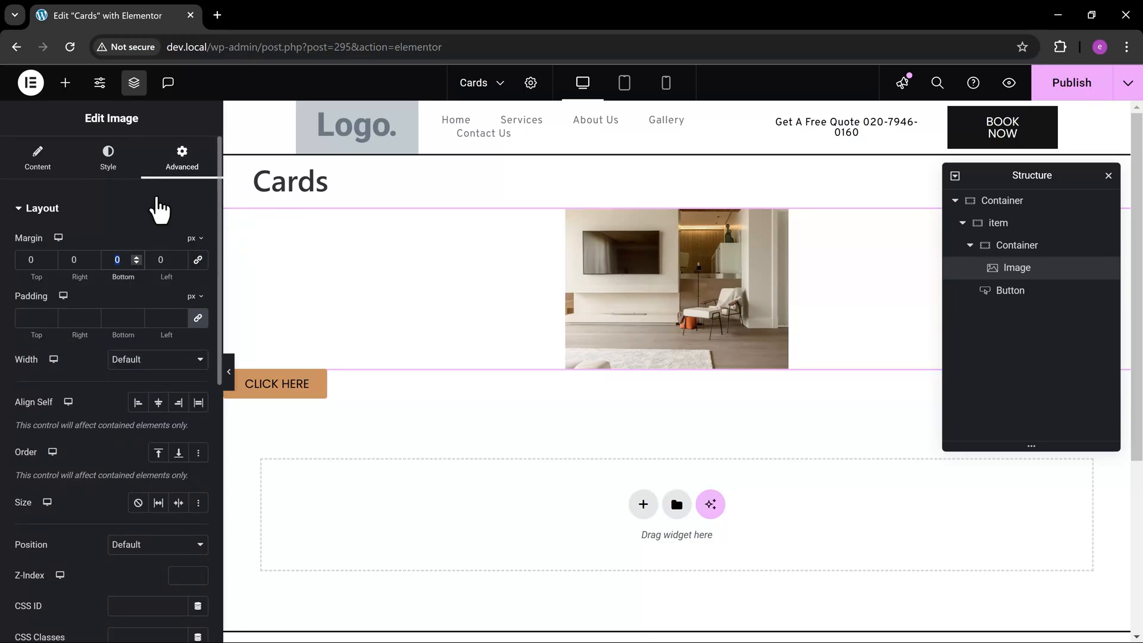
{"action": "type", "text": "20"}
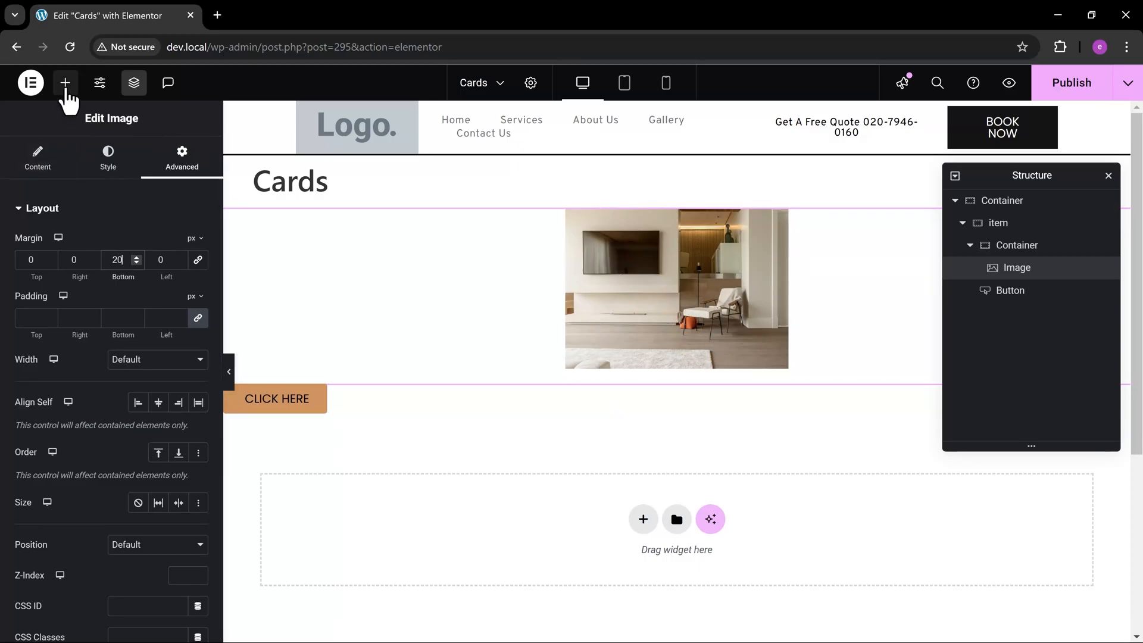
Add a Heading widget directly below the image and set its font size to 38 px.
{"action": "left_click", "coordinate": [66, 85]}
{"action": "left_click_drag", "start_coordinate": [64, 477], "coordinate": [656, 372]}
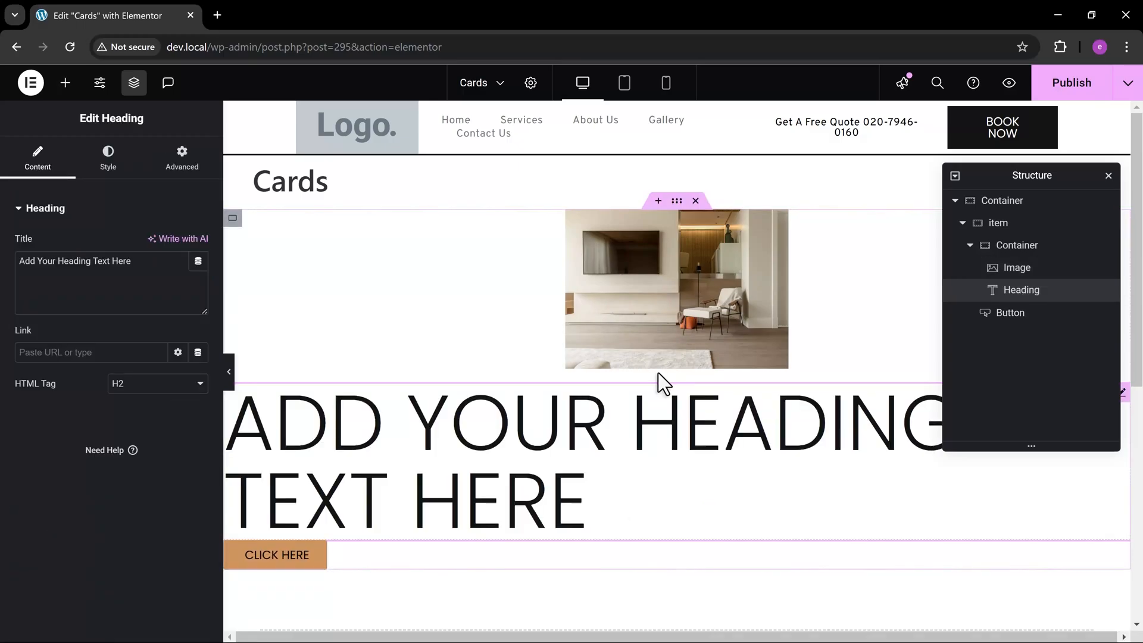
{"action": "scroll", "coordinate": [658, 372], "scroll_direction": "down", "scroll_amount": 1}
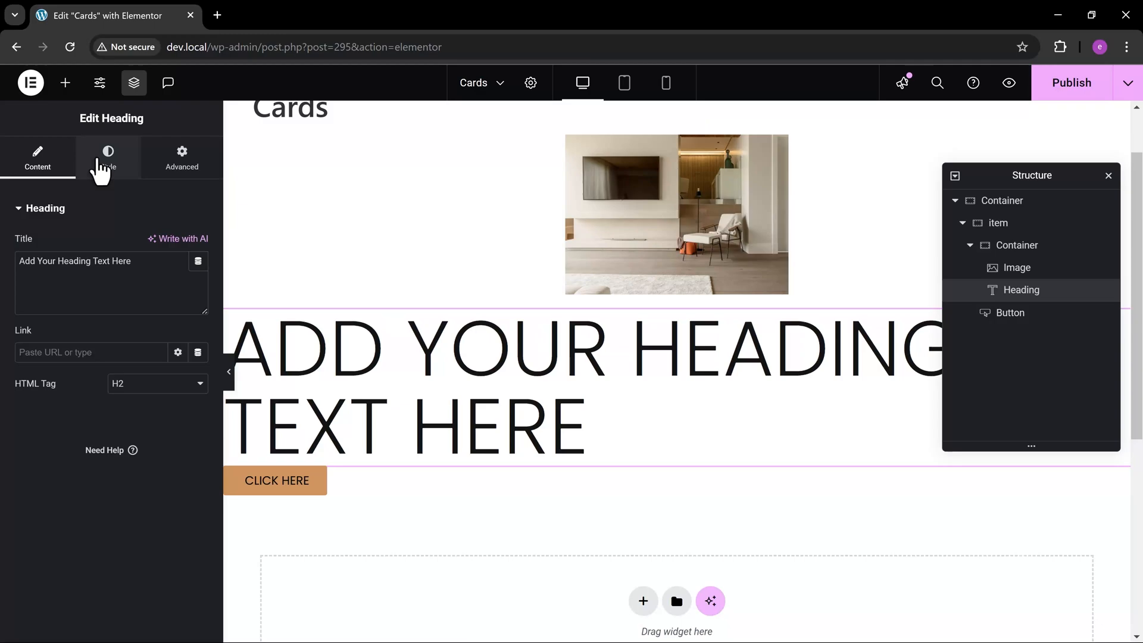
{"action": "left_click", "coordinate": [101, 169]}
{"action": "left_click", "coordinate": [198, 308]}
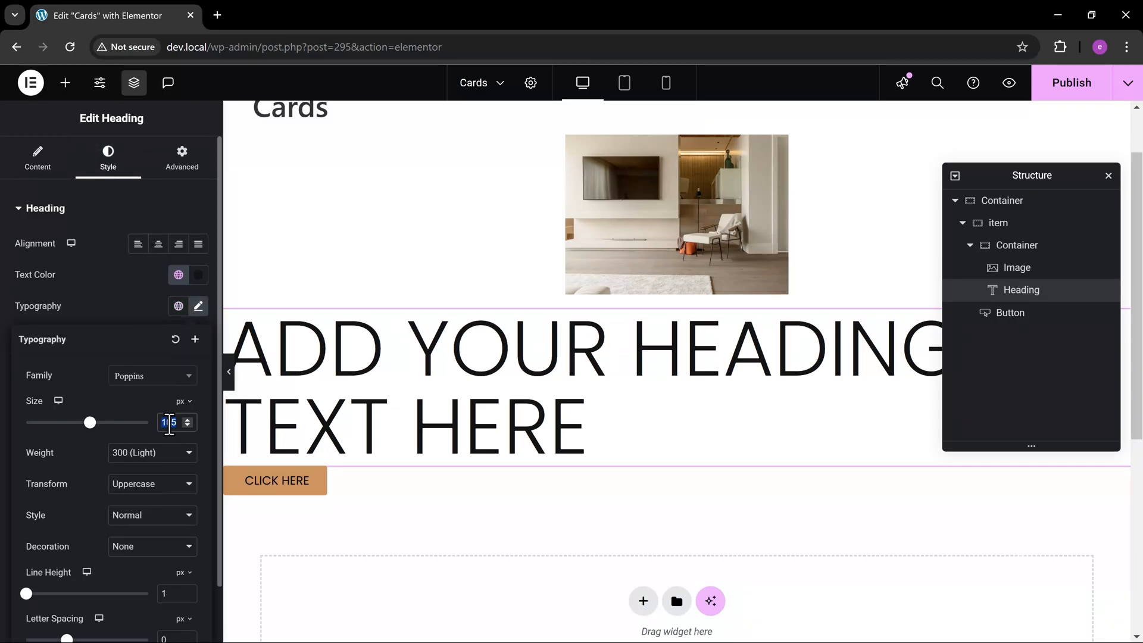
{"action": "type", "text": "38"}
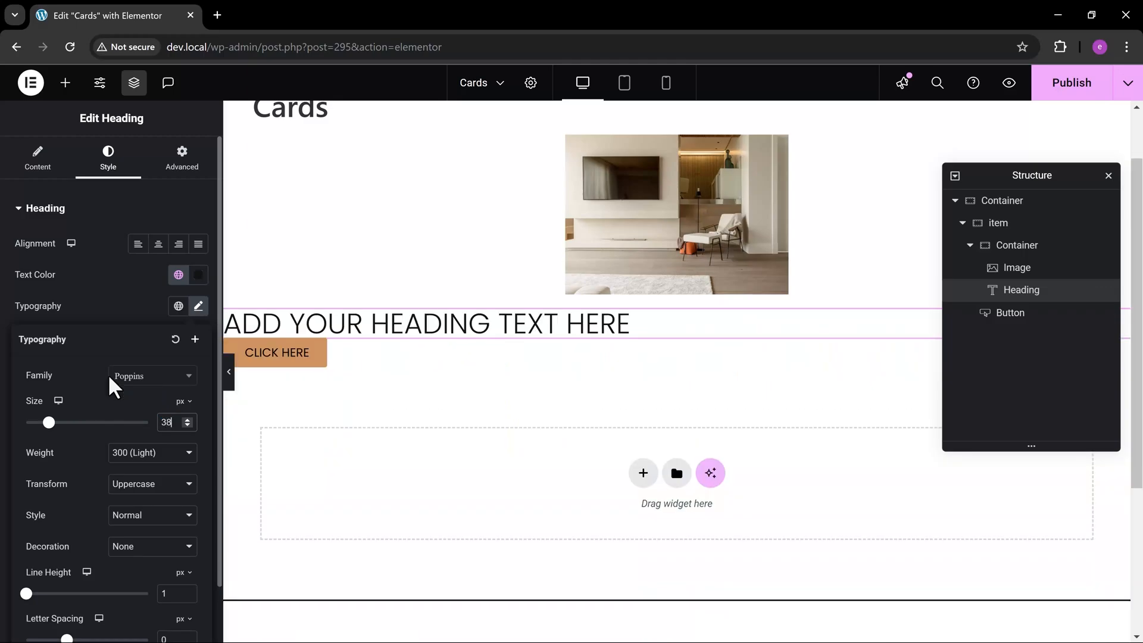
Set the heading's bottom margin to 20 px.
{"action": "left_click", "coordinate": [194, 156]}
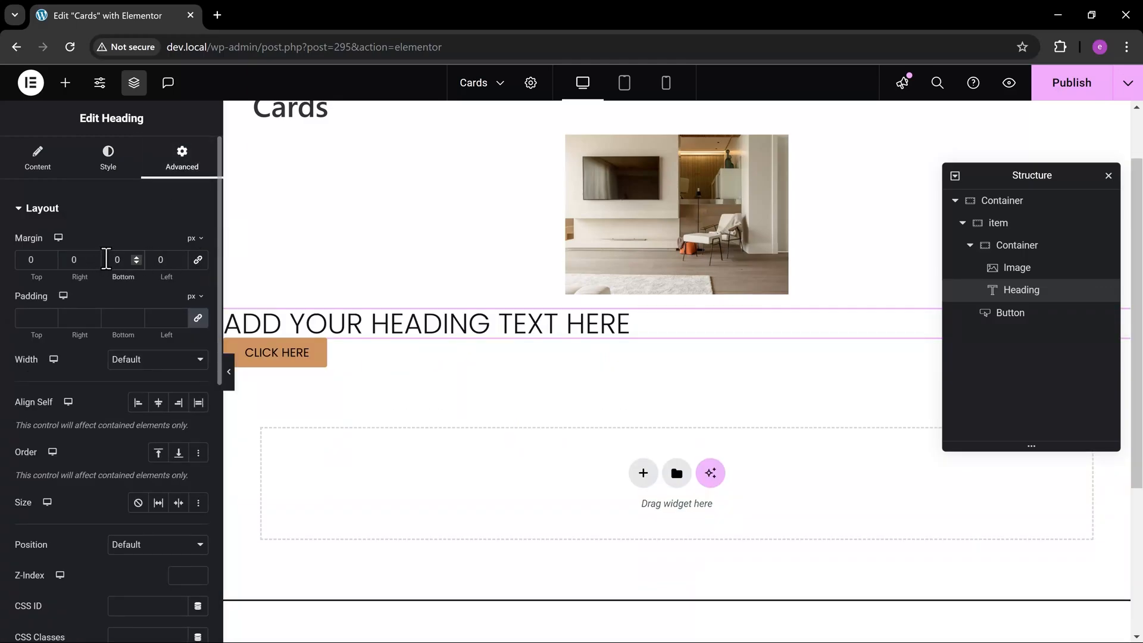
{"action": "type", "text": "2"}
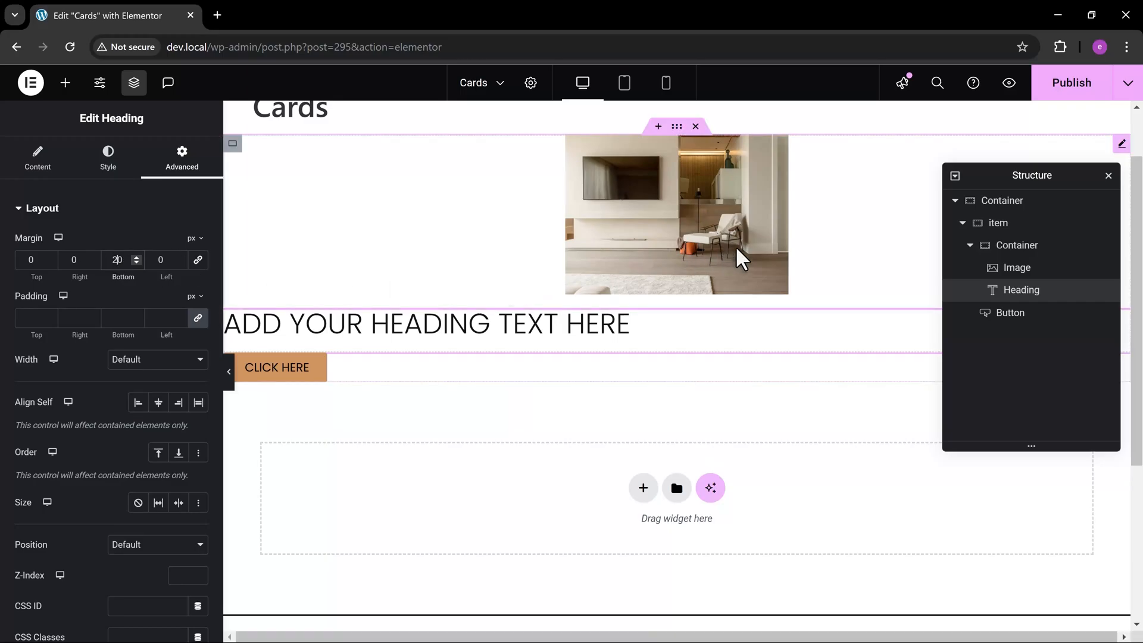
Collapse the item container in the structure tree and duplicate it twice to make three item containers.
{"action": "left_click", "coordinate": [1022, 229]}
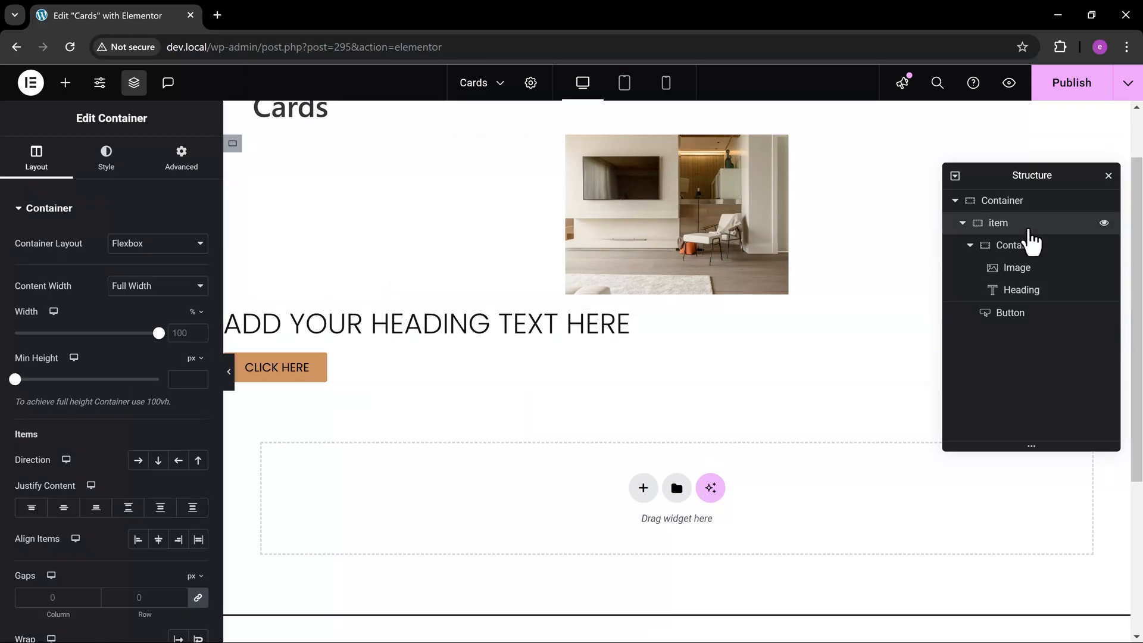
{"action": "left_click", "coordinate": [961, 223]}
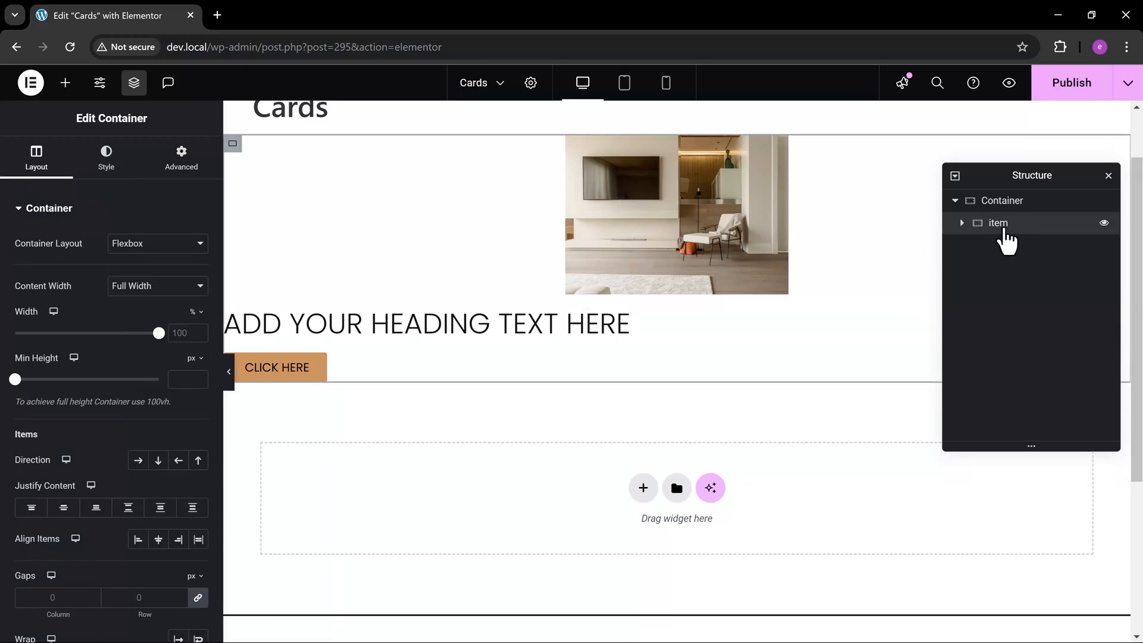
{"action": "right_click", "coordinate": [1007, 231]}
{"action": "left_click", "coordinate": [1010, 272]}
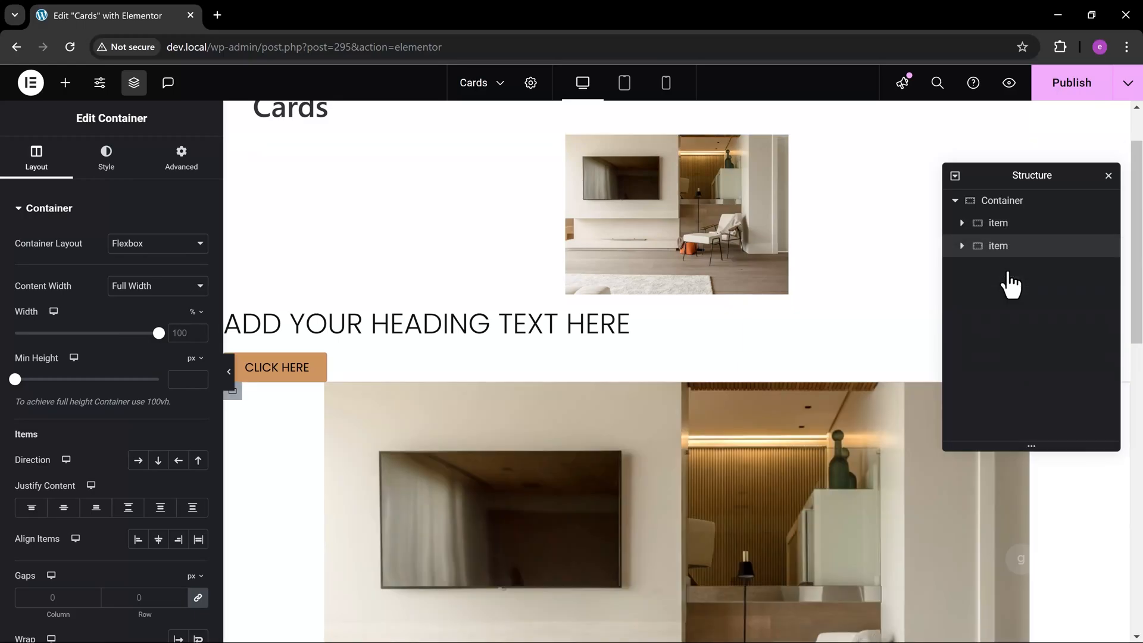
{"action": "right_click", "coordinate": [1013, 247]}
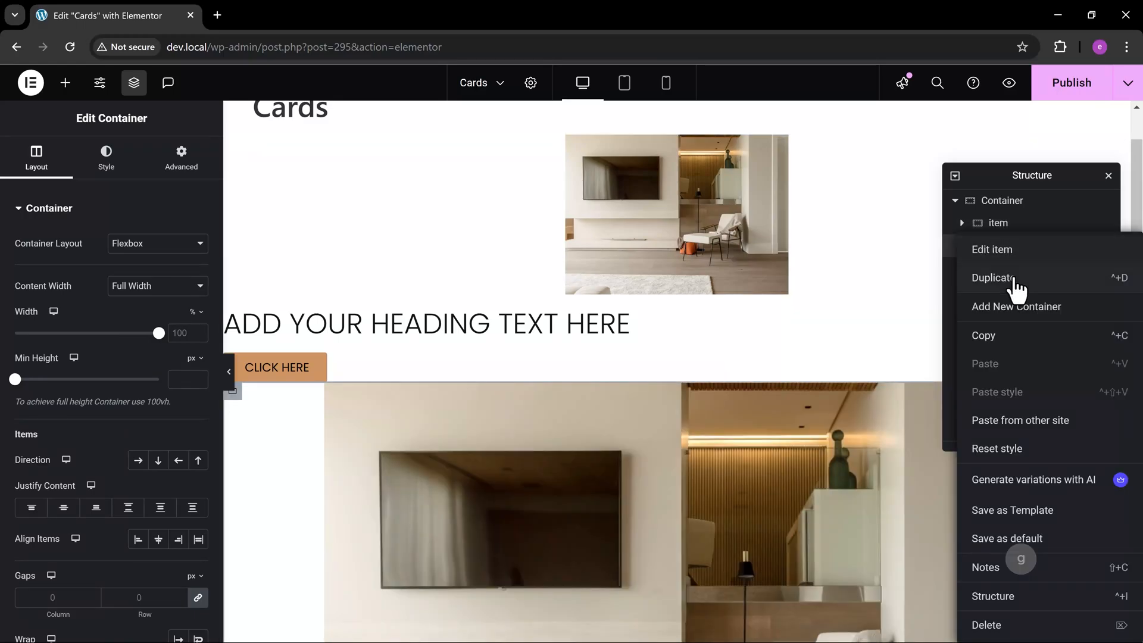
{"action": "left_click", "coordinate": [1015, 285]}
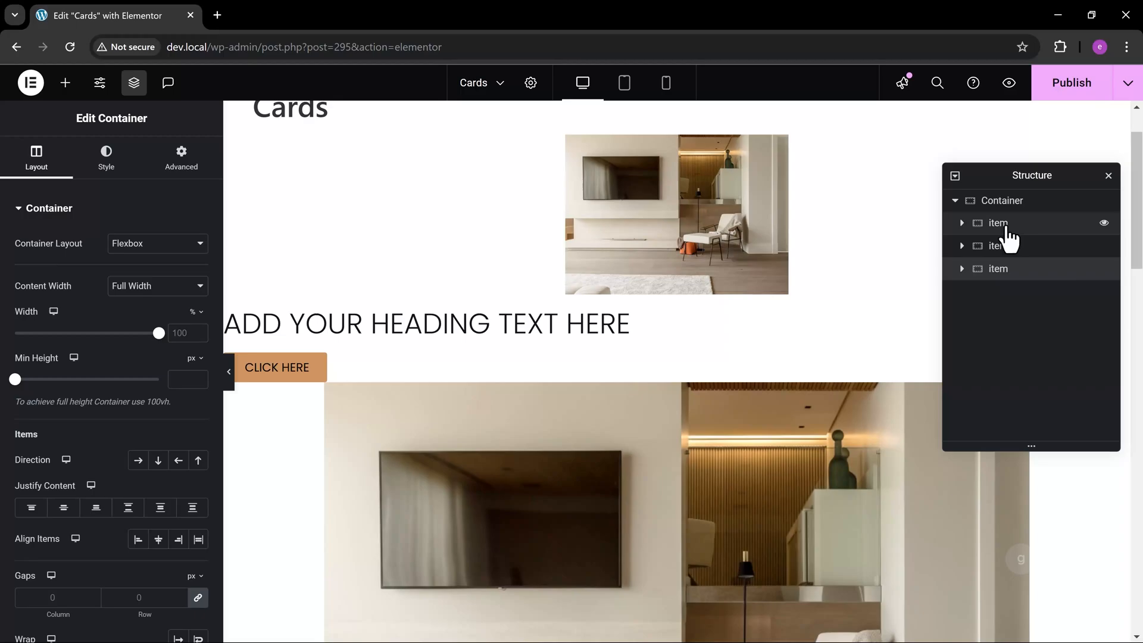
Reapply the Medium - 300 x 300 resolution to the duplicated card images and collapse the item containers in the structure tree.
{"action": "scroll", "coordinate": [588, 377], "scroll_direction": "down", "scroll_amount": 3}
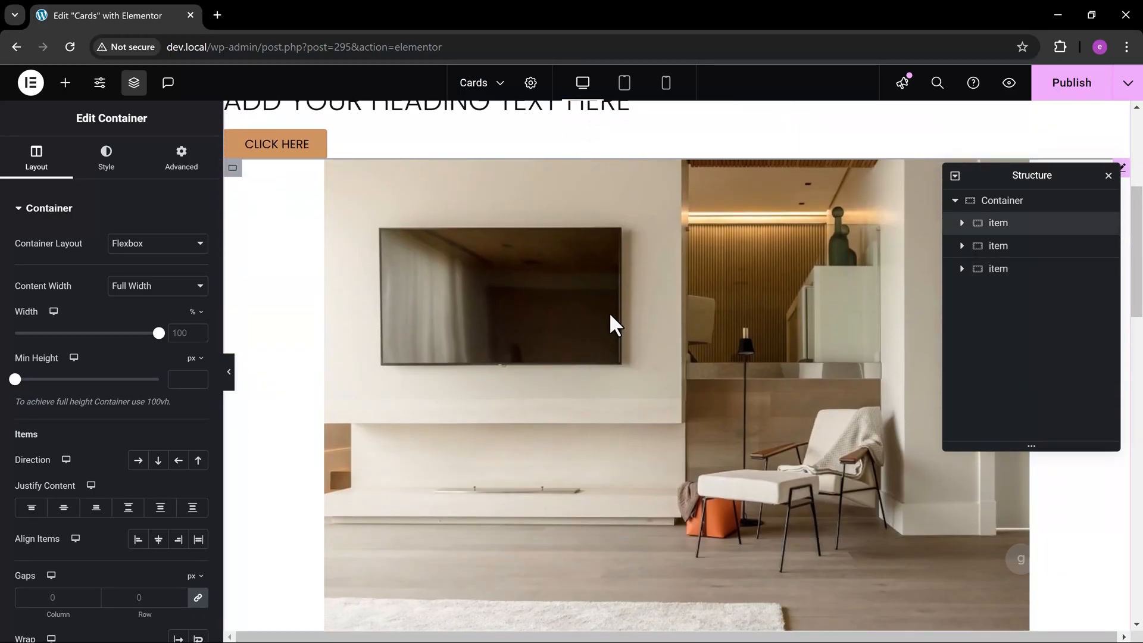
{"action": "left_click", "coordinate": [610, 315]}
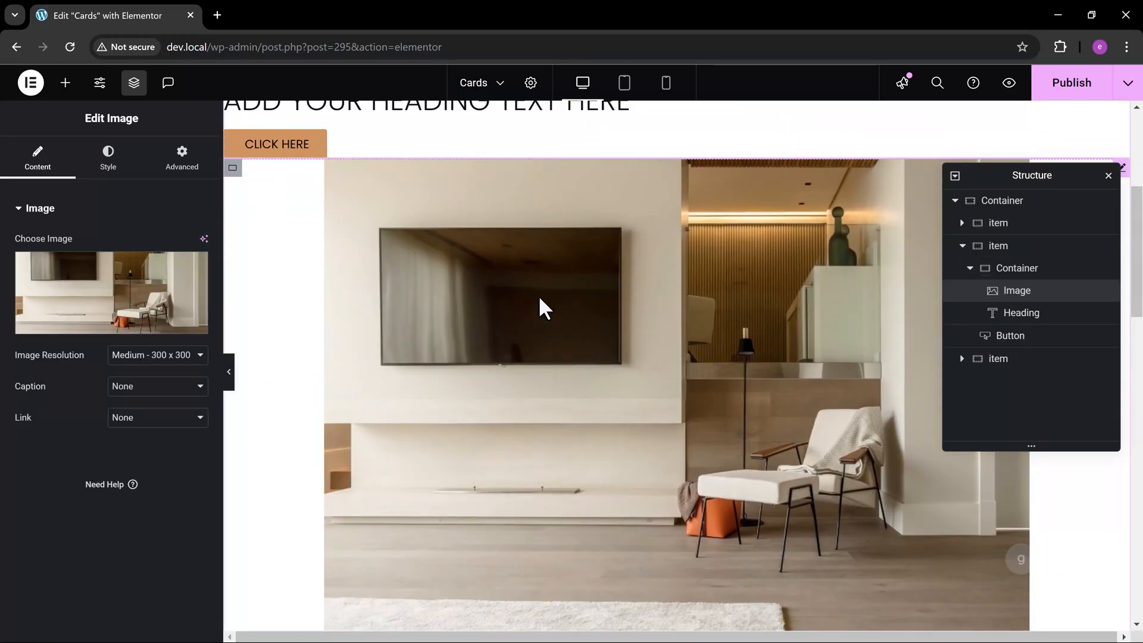
{"action": "left_click", "coordinate": [233, 168]}
{"action": "left_click", "coordinate": [612, 312]}
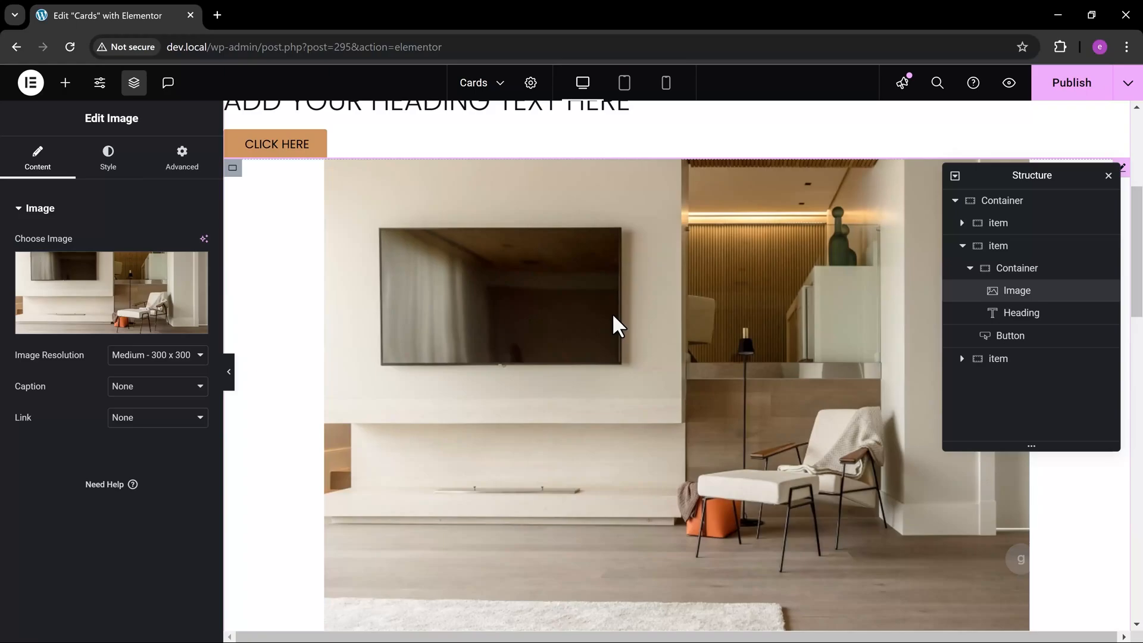
{"action": "left_click", "coordinate": [189, 363]}
{"action": "left_click", "coordinate": [175, 374]}
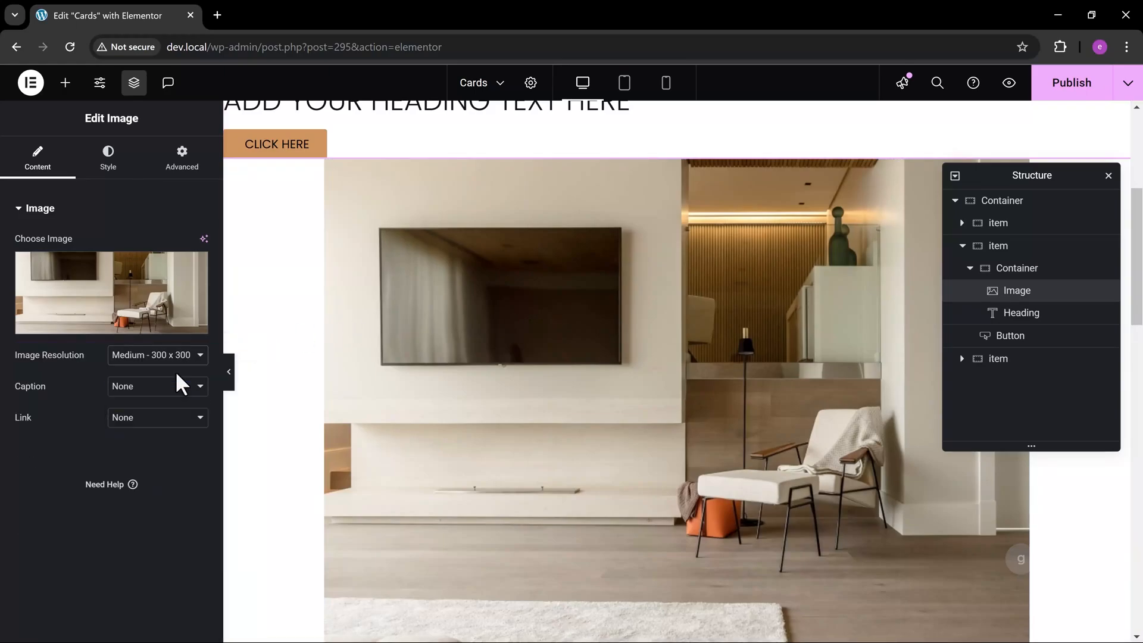
{"action": "left_click", "coordinate": [179, 361]}
{"action": "left_click", "coordinate": [156, 391]}
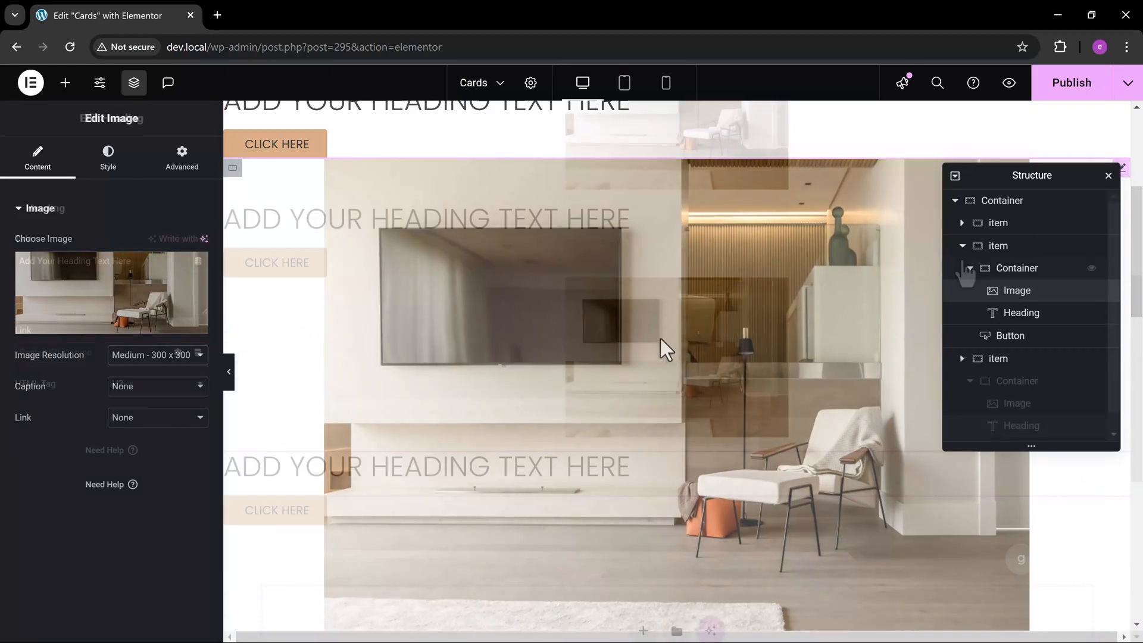
{"action": "left_click", "coordinate": [967, 246]}
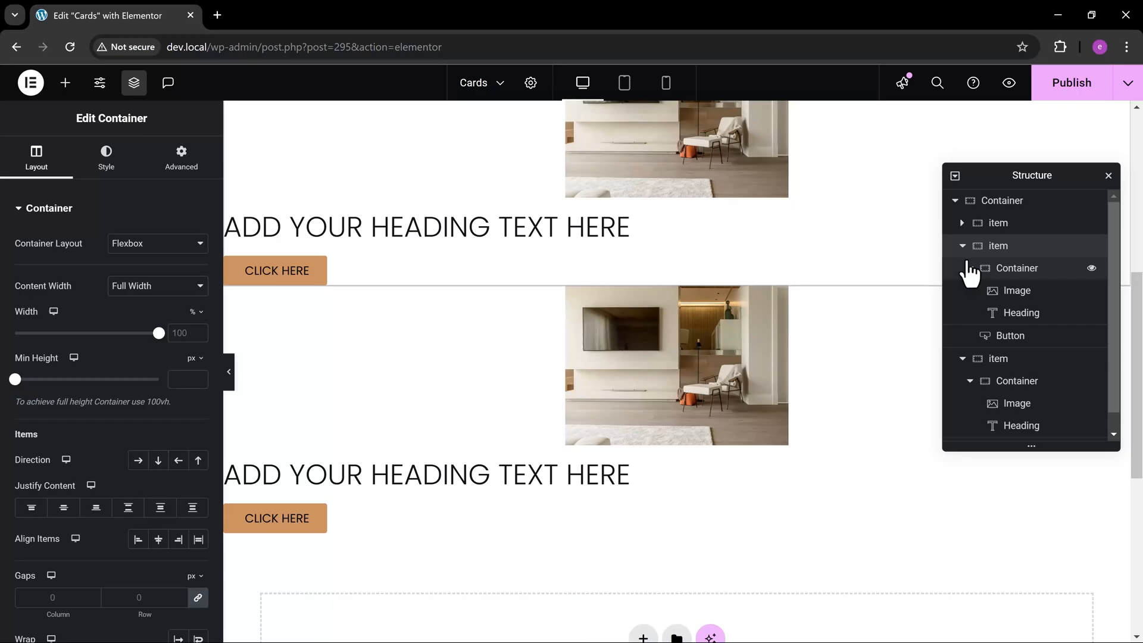
{"action": "left_click", "coordinate": [962, 245]}
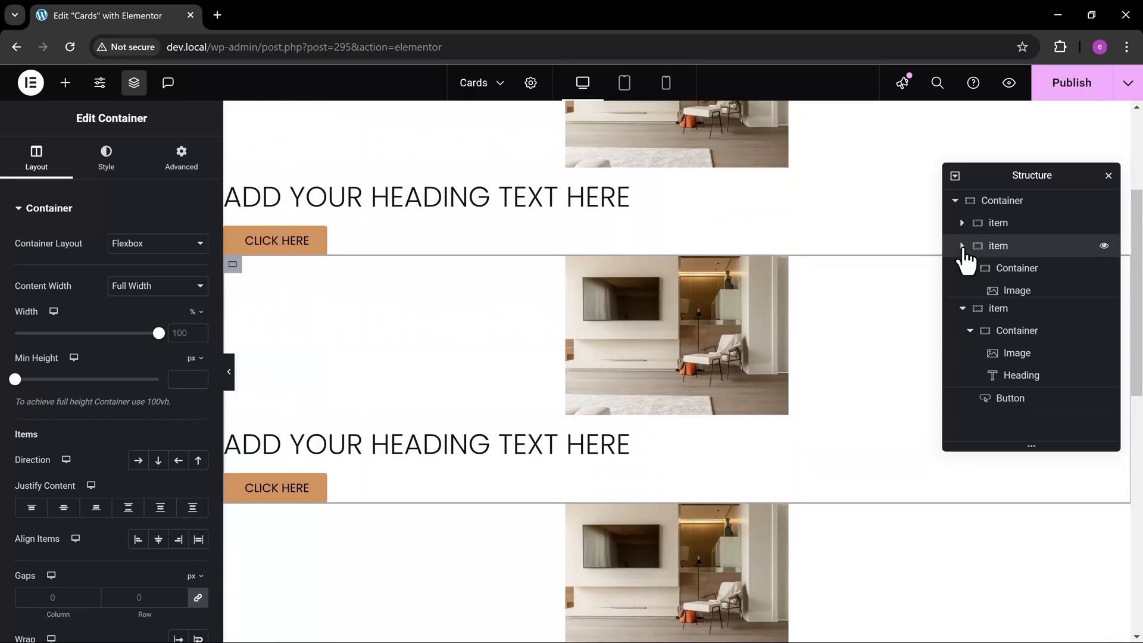
{"action": "left_click", "coordinate": [962, 268]}
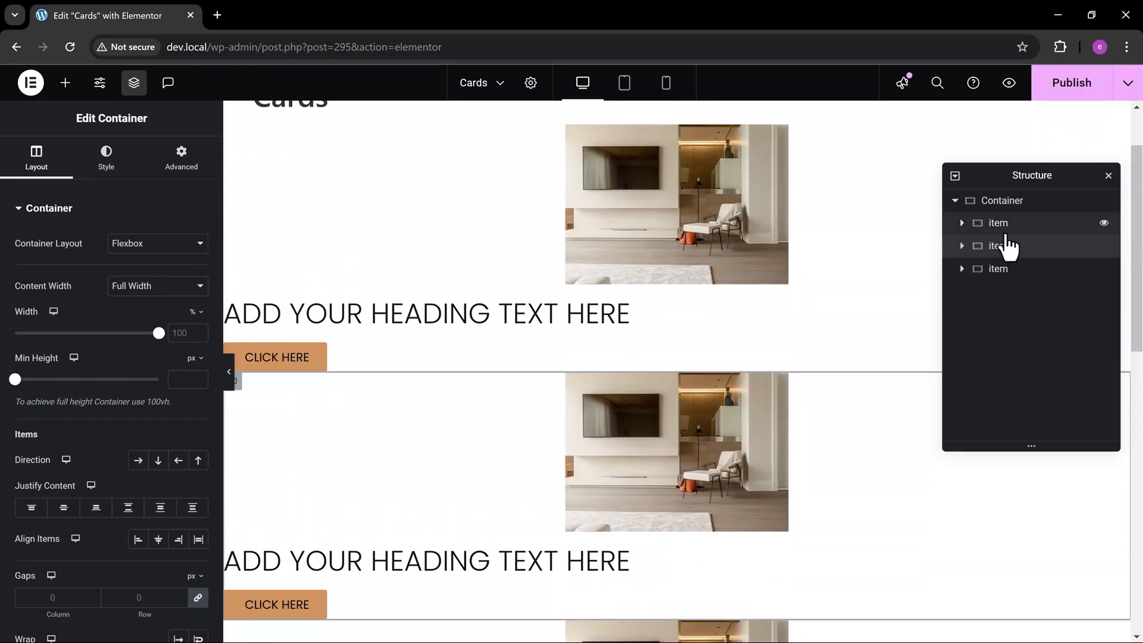
Change the heading text in the second item container to "second title".
{"action": "scroll", "coordinate": [574, 313], "scroll_direction": "down", "scroll_amount": 4}
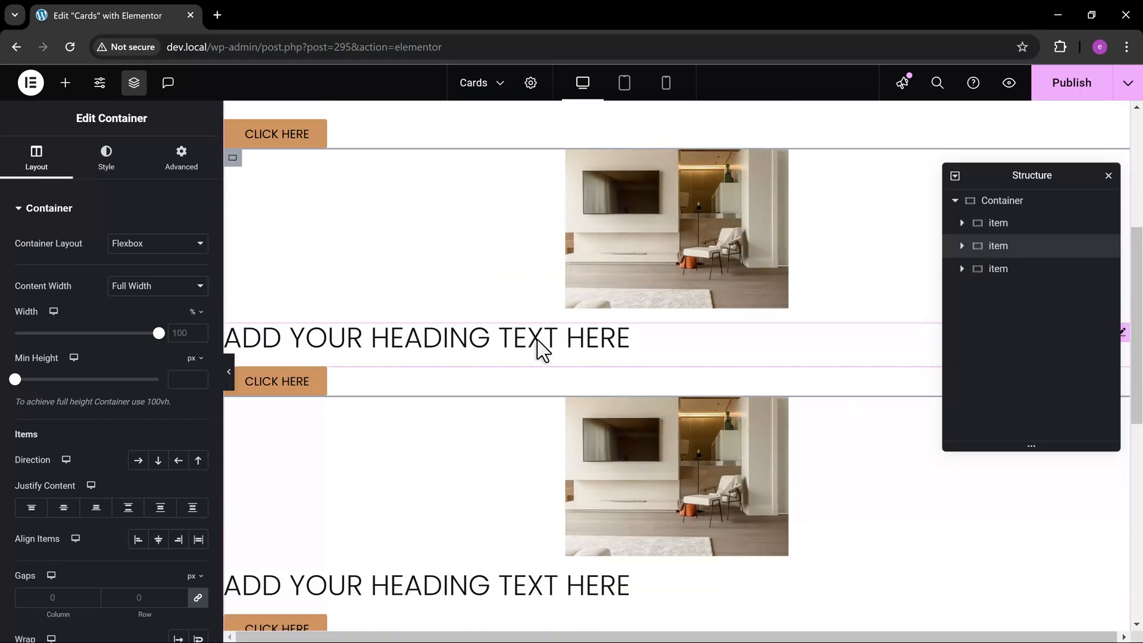
{"action": "left_click", "coordinate": [537, 348]}
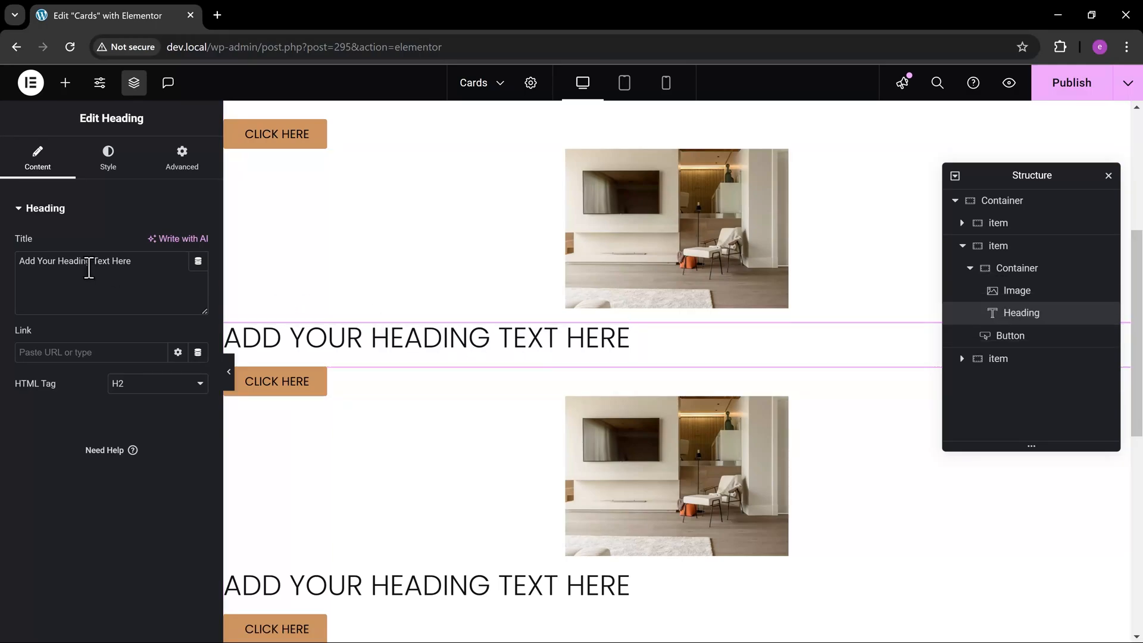
{"action": "left_click_drag", "start_coordinate": [160, 263], "coordinate": [3, 269]}
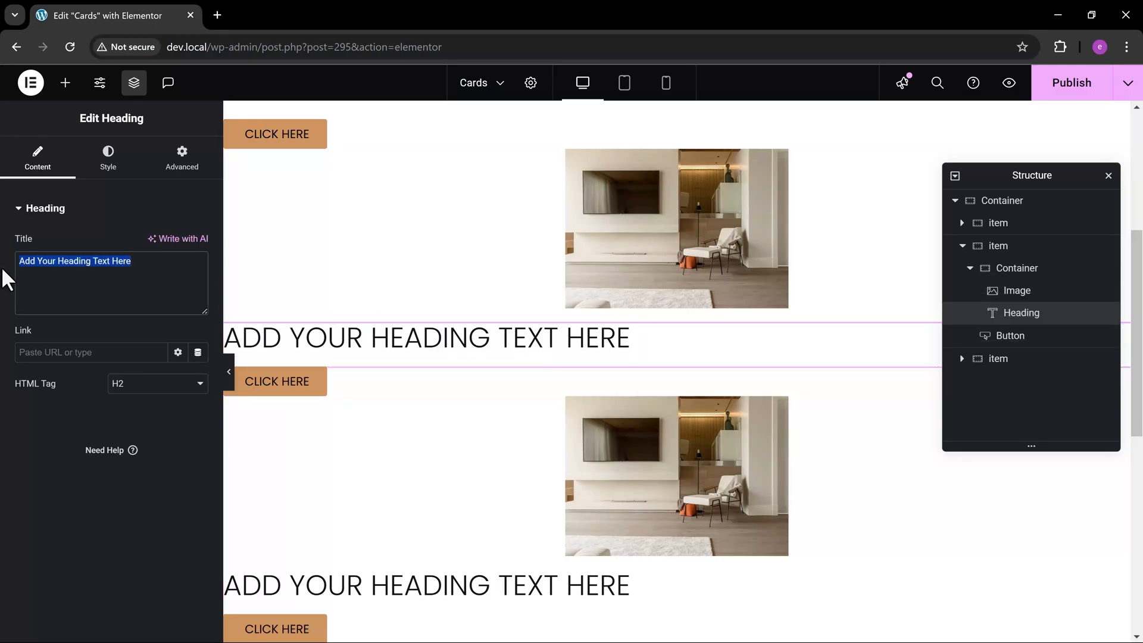
{"action": "type", "text": "second title"}
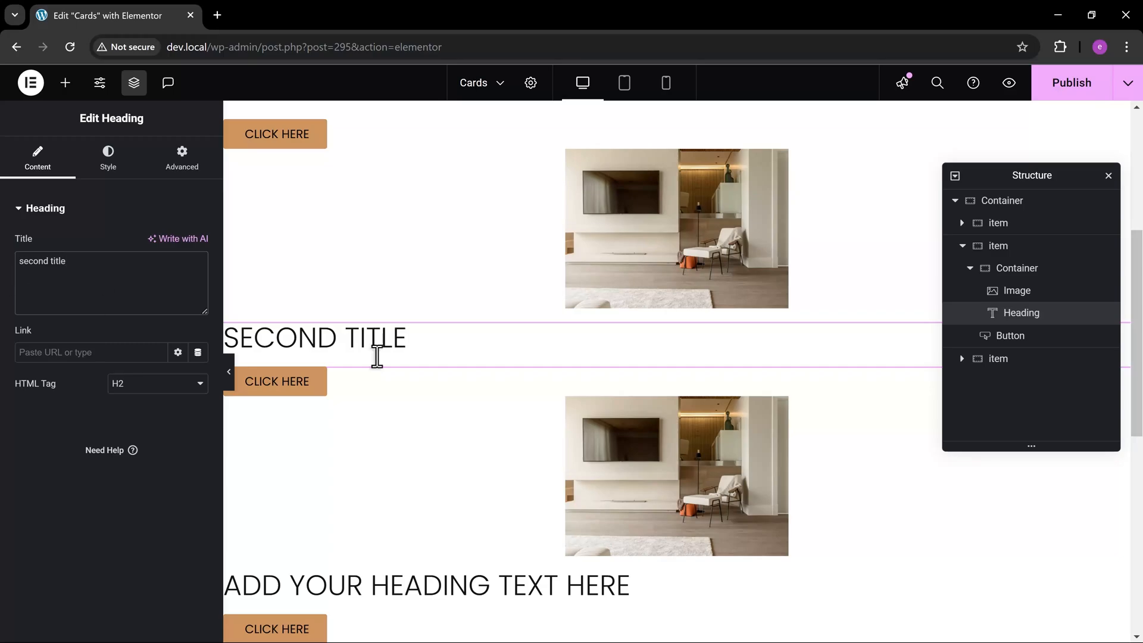
Change the heading text in the third item container to "third title".
{"action": "scroll", "coordinate": [377, 356], "scroll_direction": "down", "scroll_amount": 4}
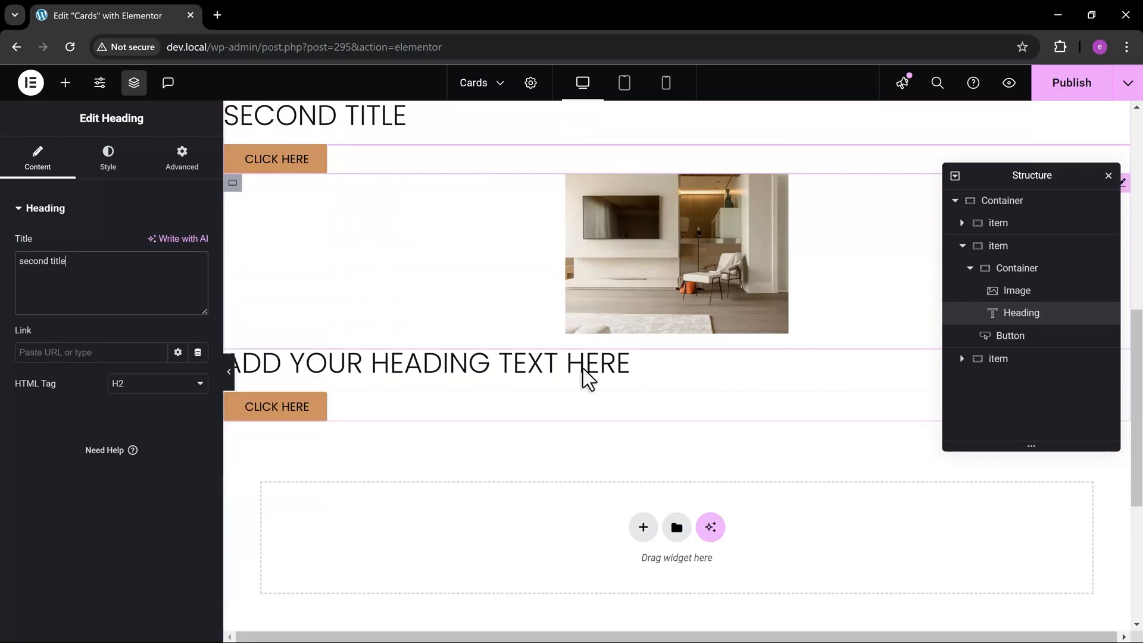
{"action": "left_click", "coordinate": [525, 377]}
{"action": "left_click", "coordinate": [142, 266]}
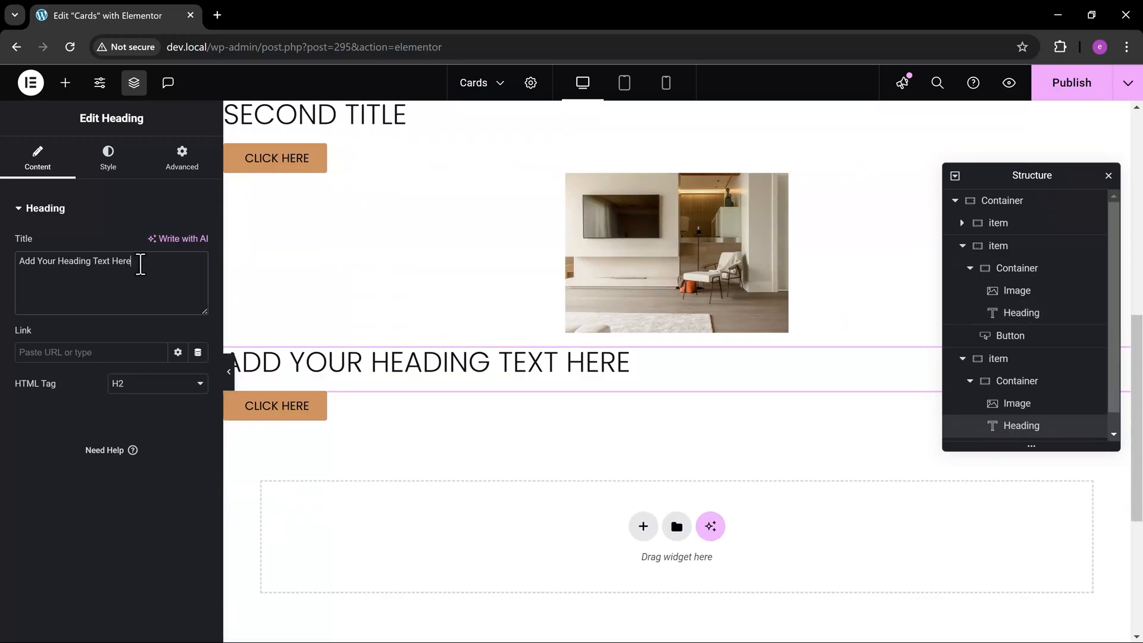
{"action": "left_click_drag", "start_coordinate": [140, 265], "coordinate": [3, 280]}
{"action": "type", "text": "third title"}
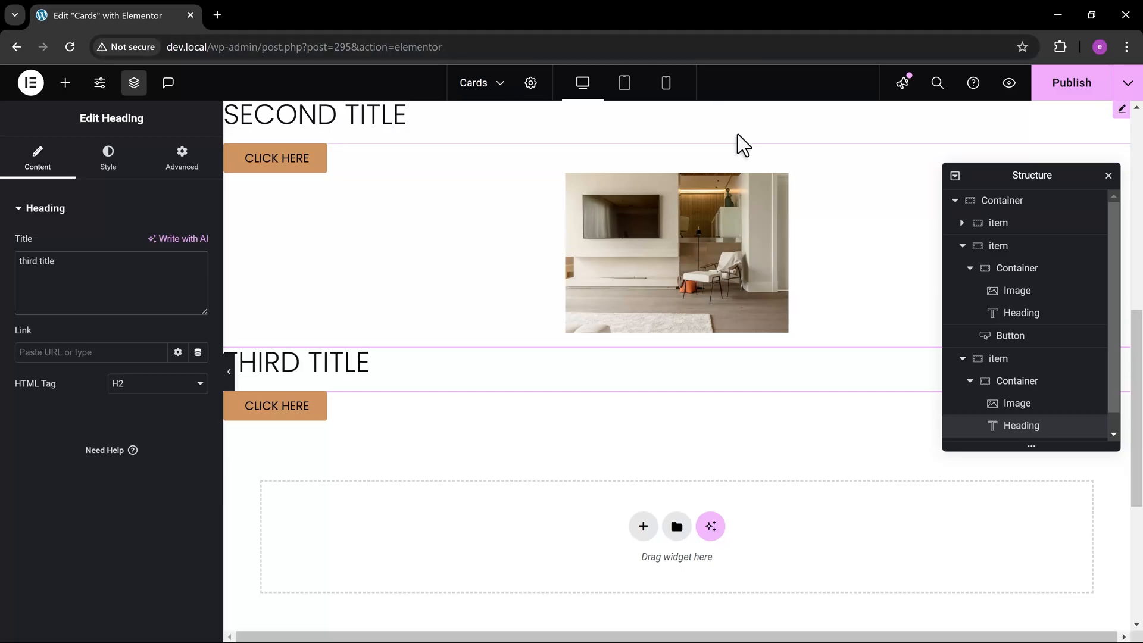
Collapse the item containers in the structure tree and set the outer container's direction to Row - horizontal.
{"action": "scroll", "coordinate": [548, 275], "scroll_direction": "up", "scroll_amount": 5}
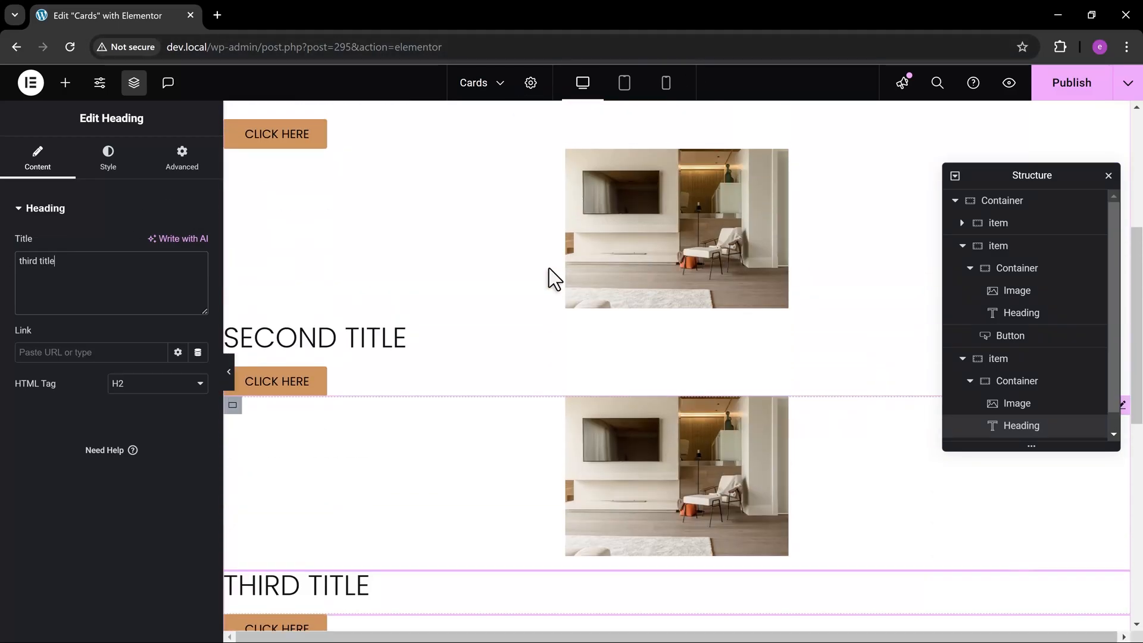
{"action": "scroll", "coordinate": [397, 376], "scroll_direction": "down", "scroll_amount": 3}
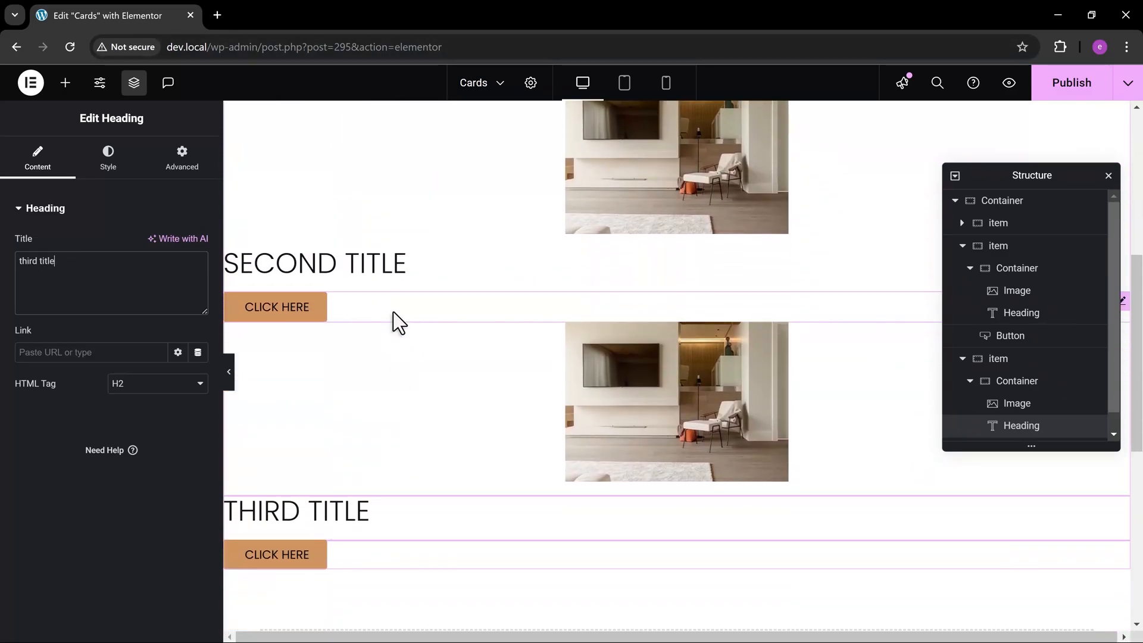
{"action": "scroll", "coordinate": [400, 366], "scroll_direction": "up", "scroll_amount": 6}
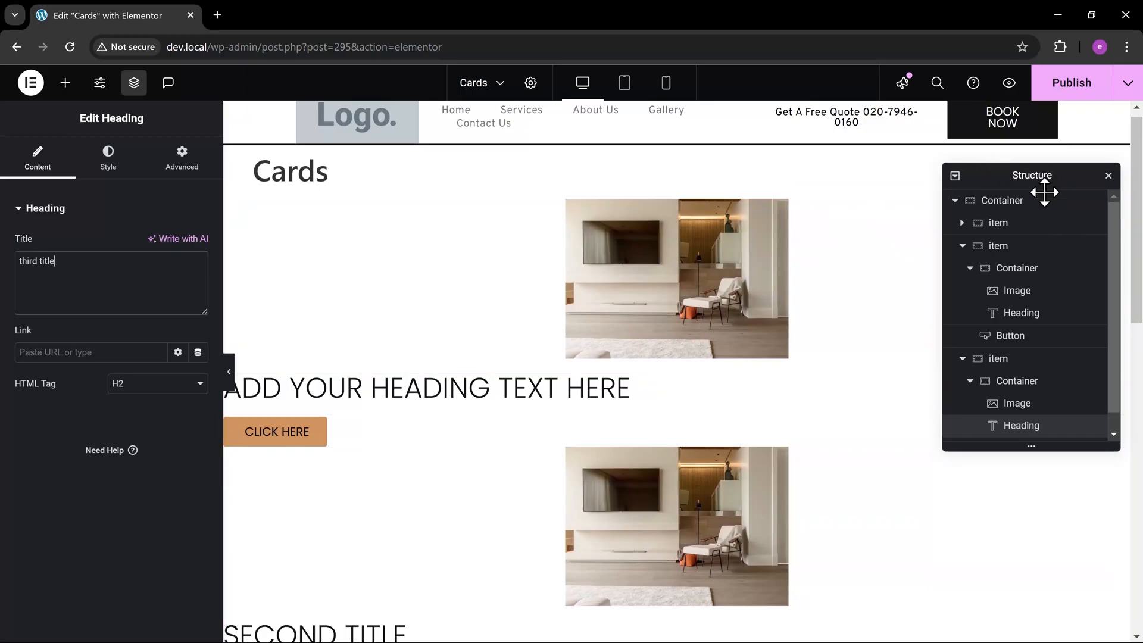
{"action": "left_click", "coordinate": [964, 250]}
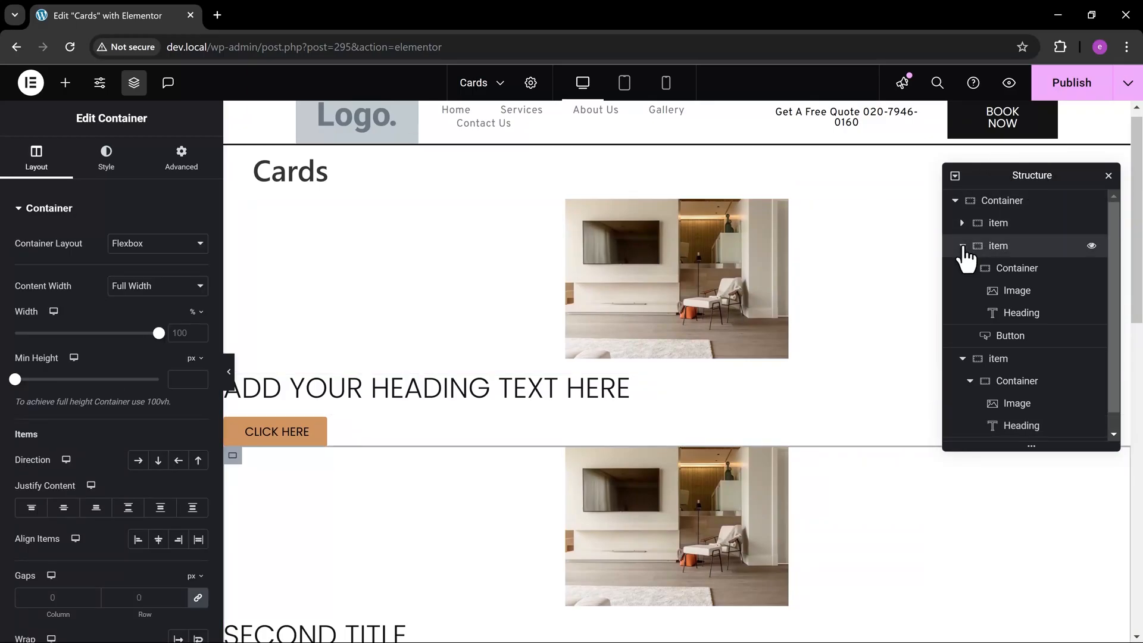
{"action": "left_click", "coordinate": [963, 249]}
{"action": "left_click", "coordinate": [962, 269]}
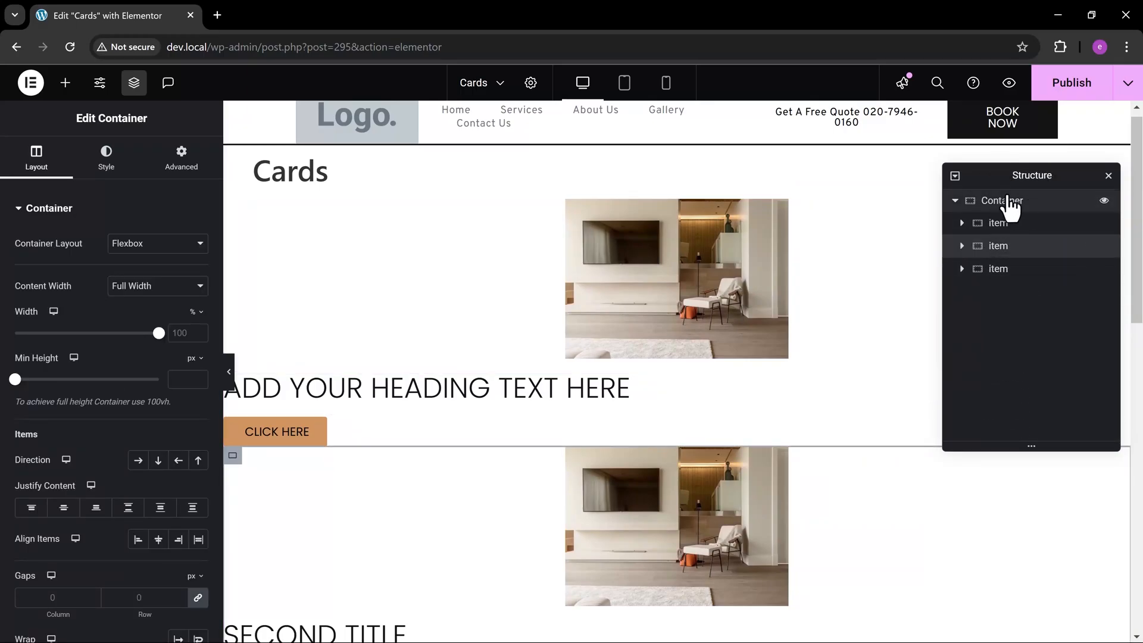
{"action": "left_click", "coordinate": [1033, 212]}
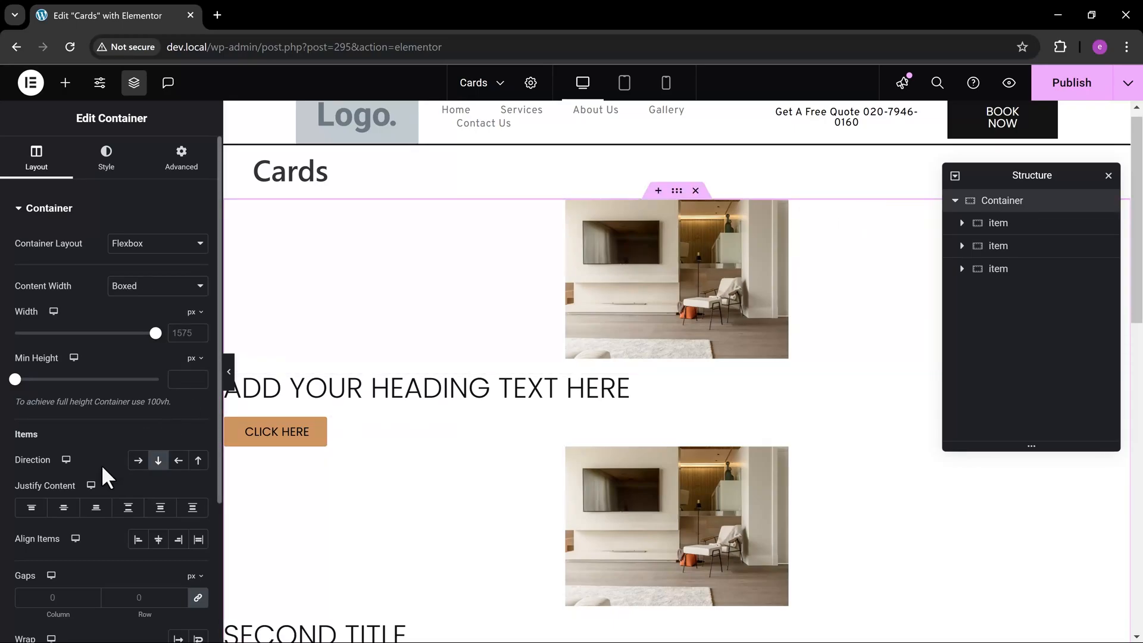
{"action": "left_click", "coordinate": [138, 461]}
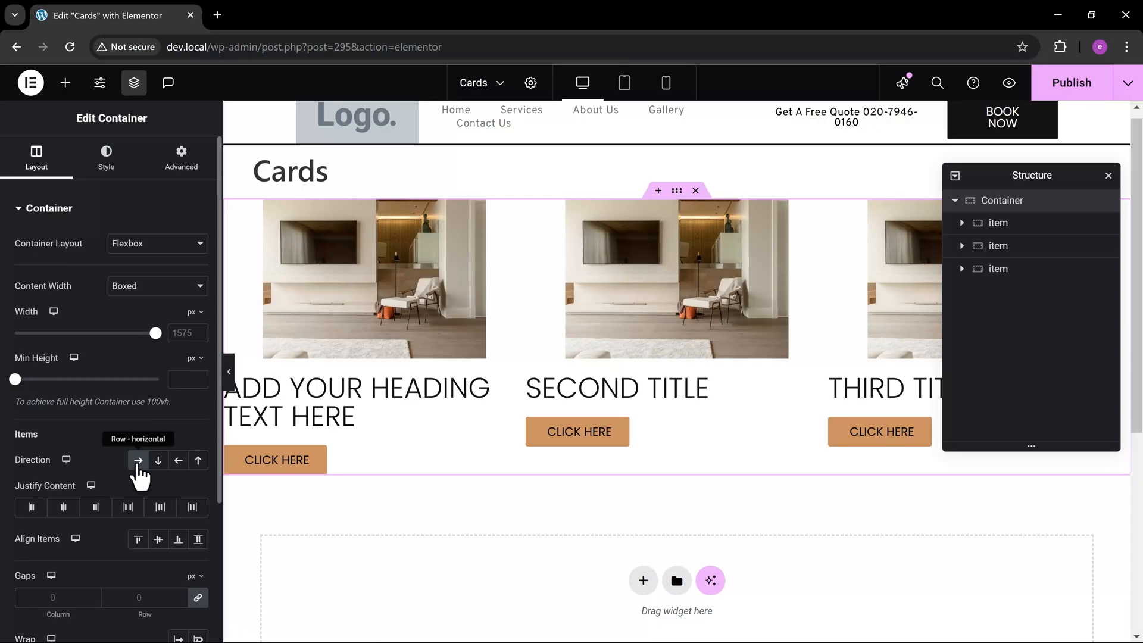
Set the outer container's Align Items option to Stretch.
{"action": "scroll", "coordinate": [559, 311], "scroll_direction": "down", "scroll_amount": 3}
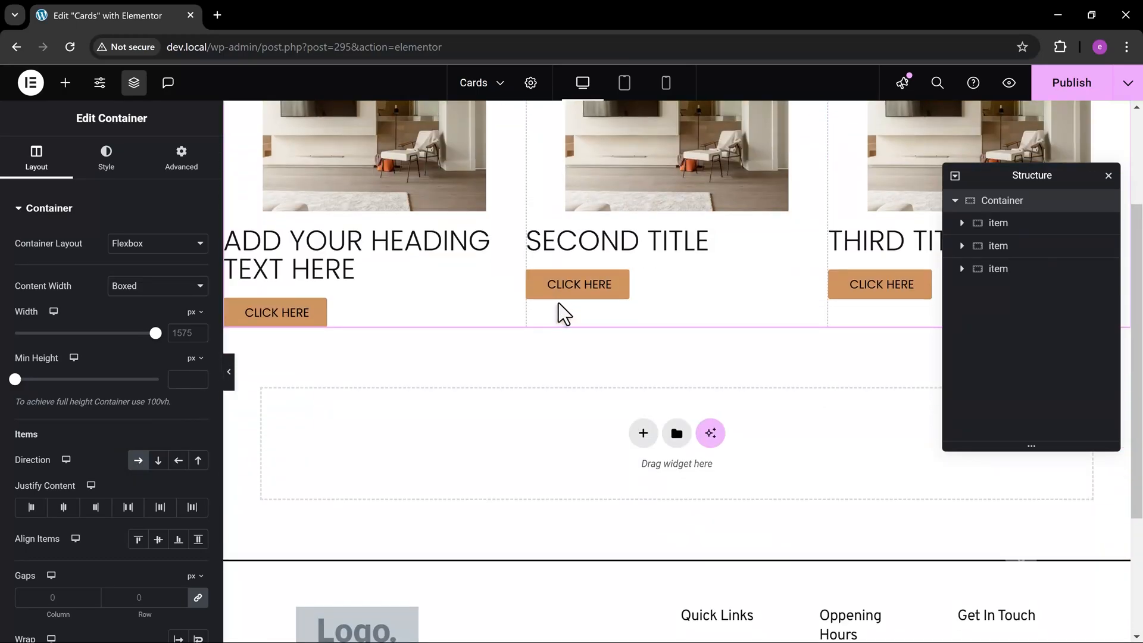
{"action": "scroll", "coordinate": [563, 311], "scroll_direction": "up", "scroll_amount": 1}
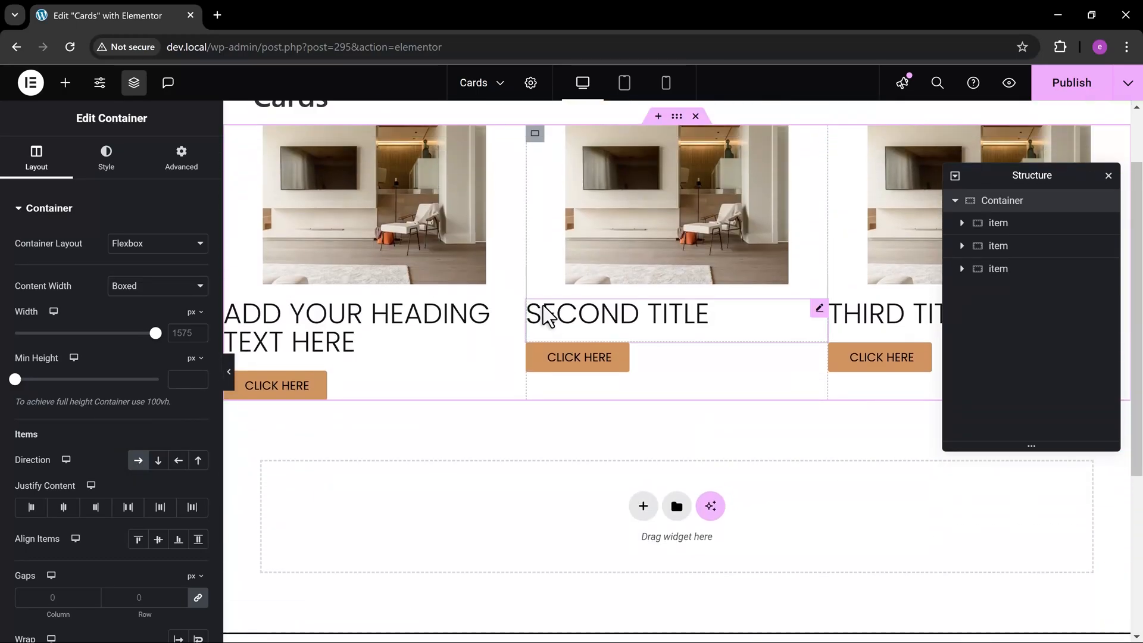
{"action": "scroll", "coordinate": [110, 559], "scroll_direction": "down", "scroll_amount": 1}
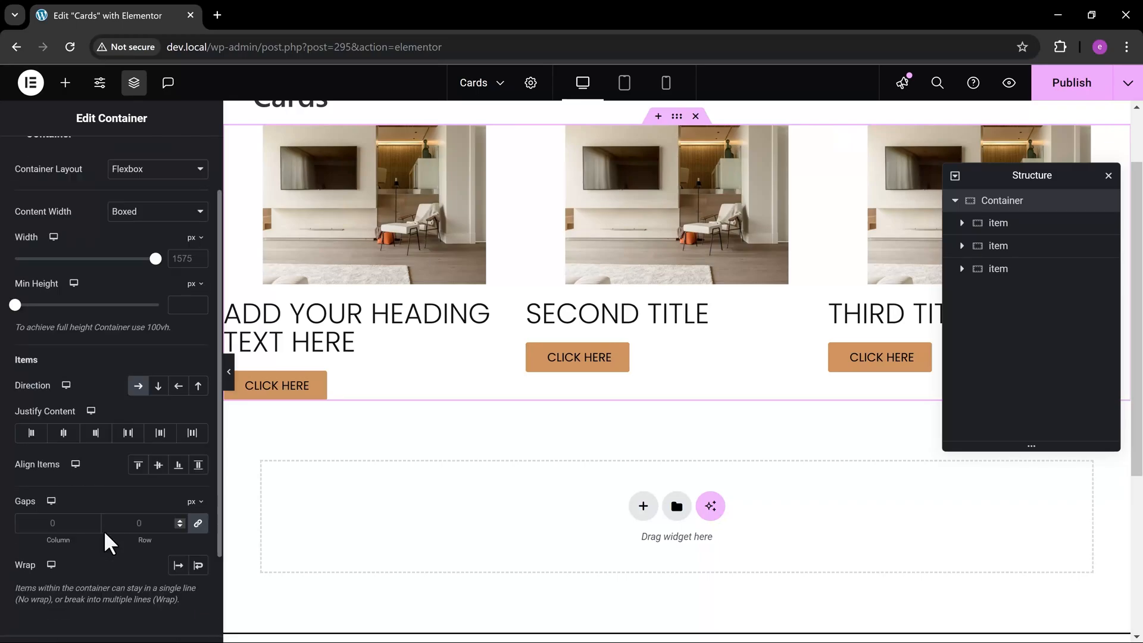
{"action": "scroll", "coordinate": [107, 543], "scroll_direction": "down", "scroll_amount": 2}
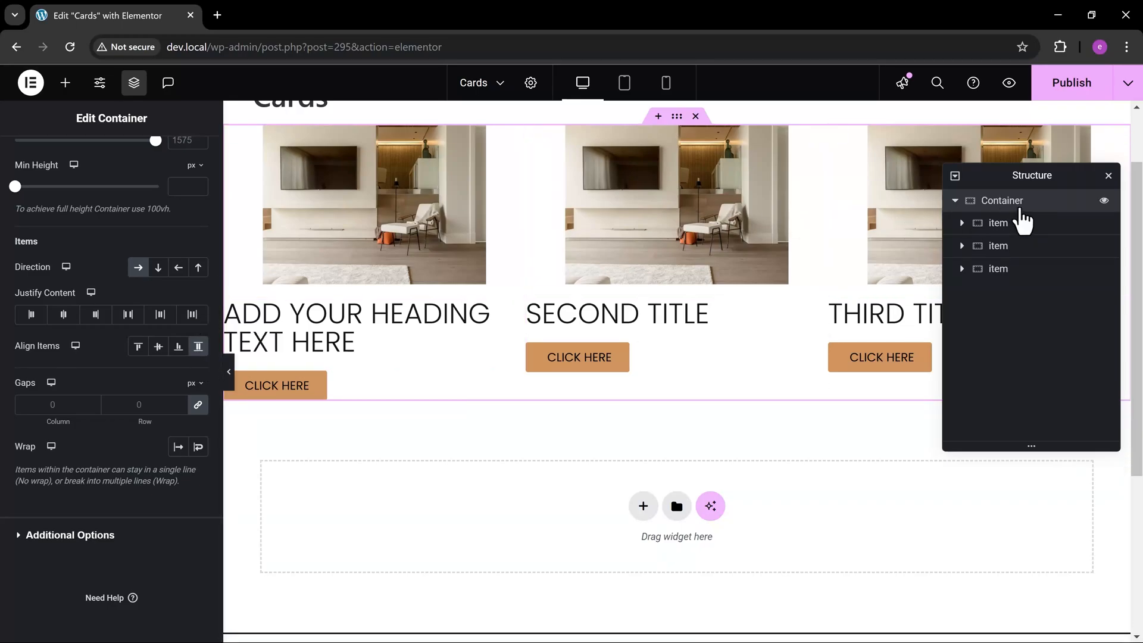
Set Justify Content to Space Between on each of the three item containers.
{"action": "left_click", "coordinate": [1027, 223]}
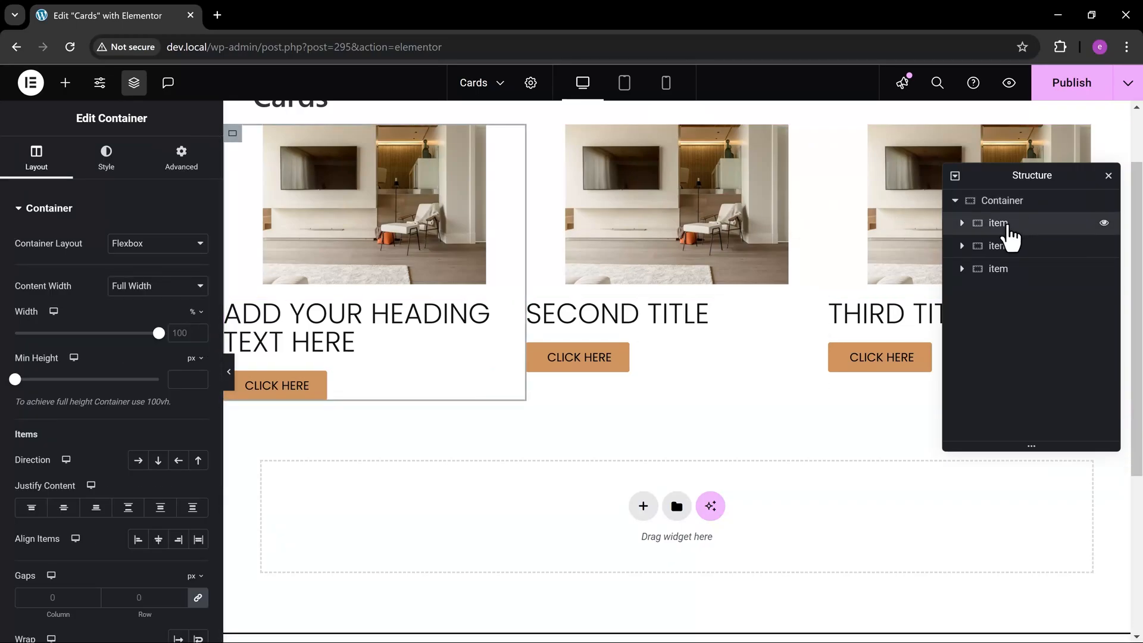
{"action": "scroll", "coordinate": [101, 424], "scroll_direction": "down", "scroll_amount": 3}
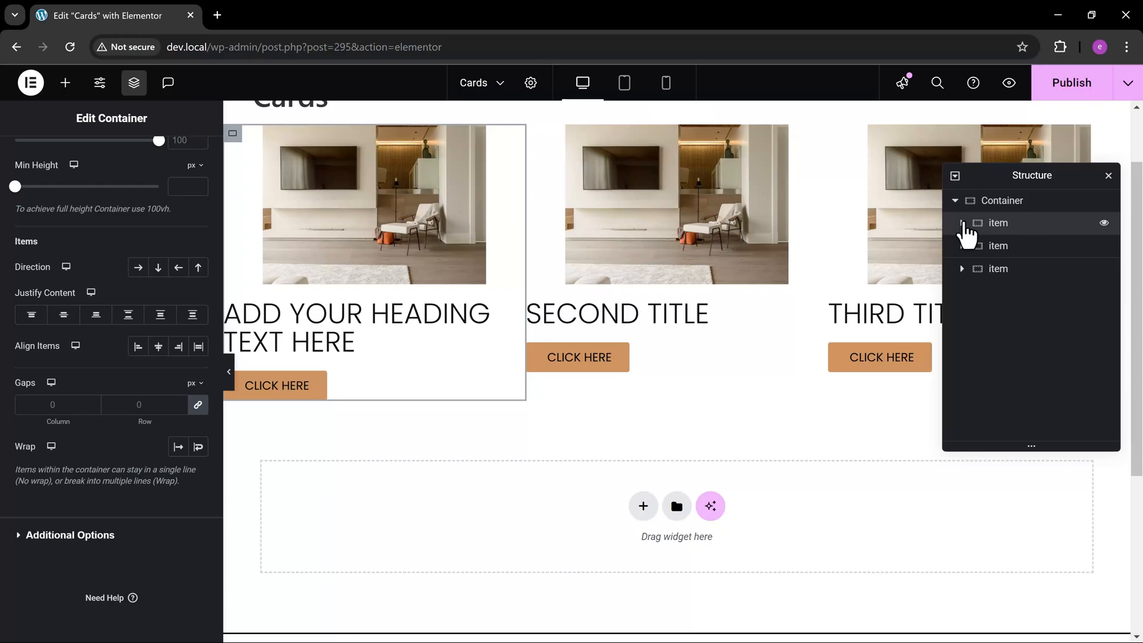
{"action": "left_click", "coordinate": [962, 224]}
{"action": "left_click", "coordinate": [975, 245]}
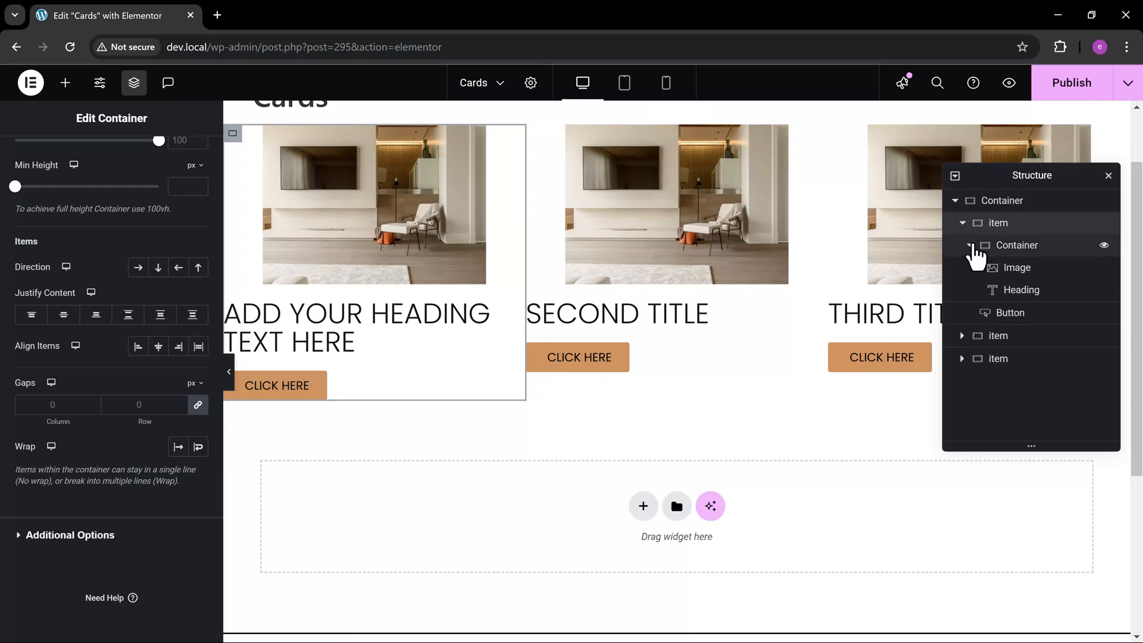
{"action": "left_click", "coordinate": [970, 245]}
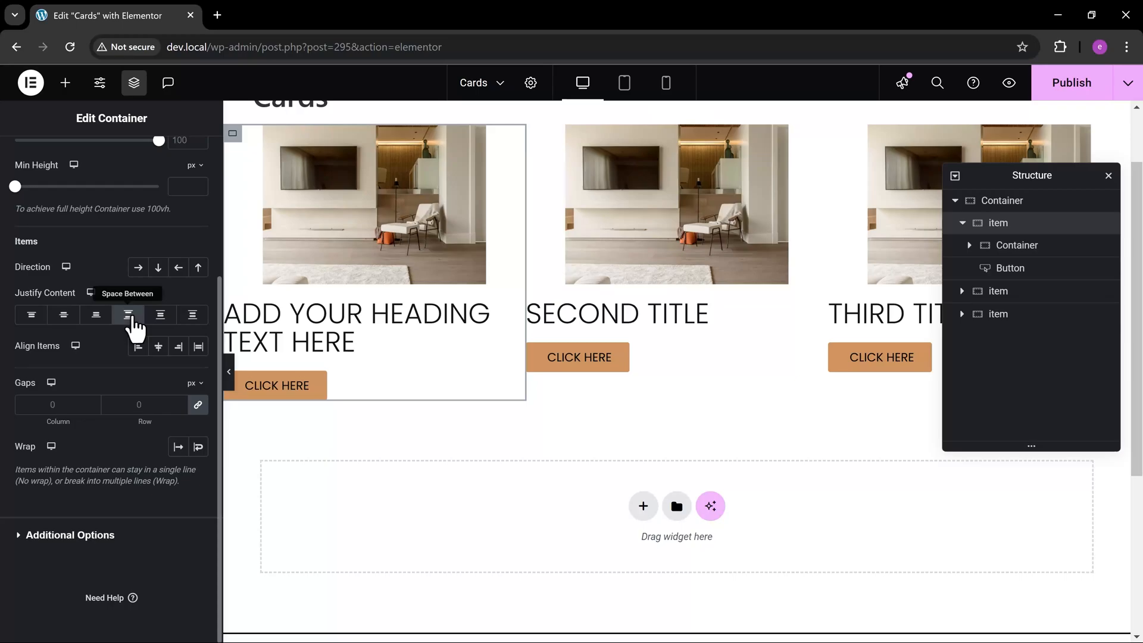
{"action": "left_click", "coordinate": [961, 223]}
{"action": "left_click", "coordinate": [126, 509]}
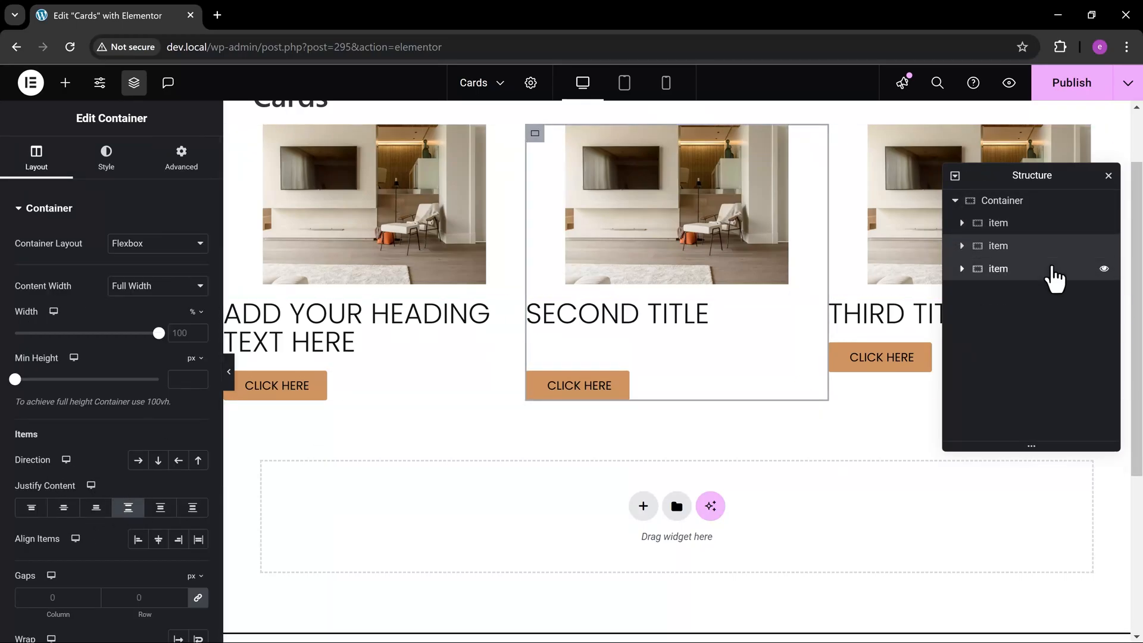
{"action": "left_click", "coordinate": [1049, 269]}
{"action": "left_click", "coordinate": [128, 508]}
Select the outer container and open a preview of the Cards page changes.
{"action": "scroll", "coordinate": [766, 443], "scroll_direction": "up", "scroll_amount": 1}
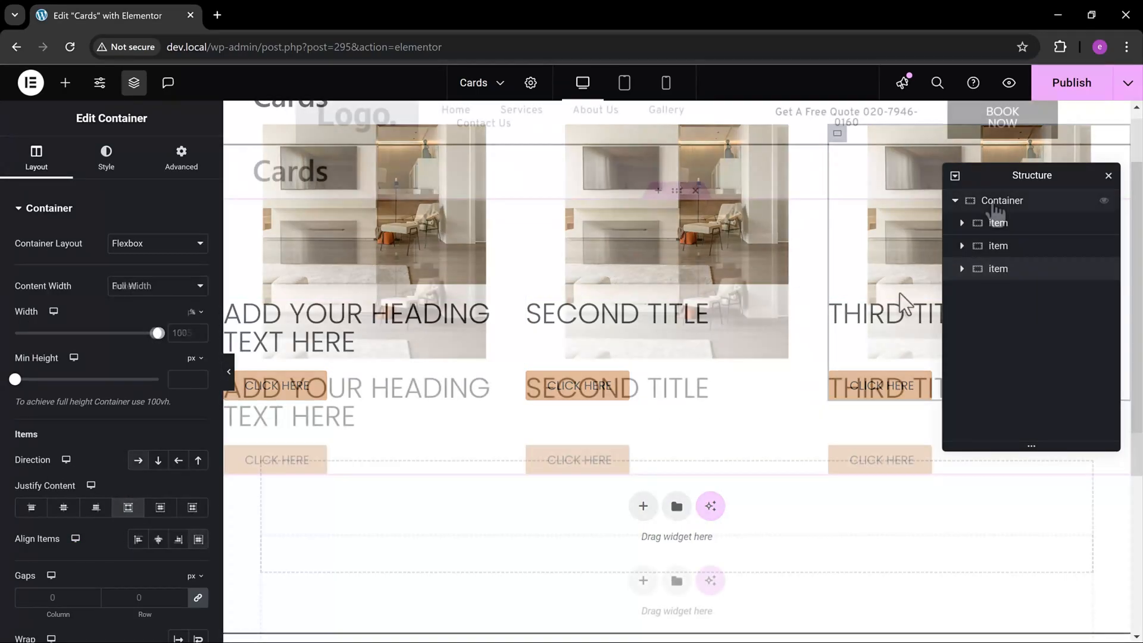
{"action": "left_click", "coordinate": [994, 202]}
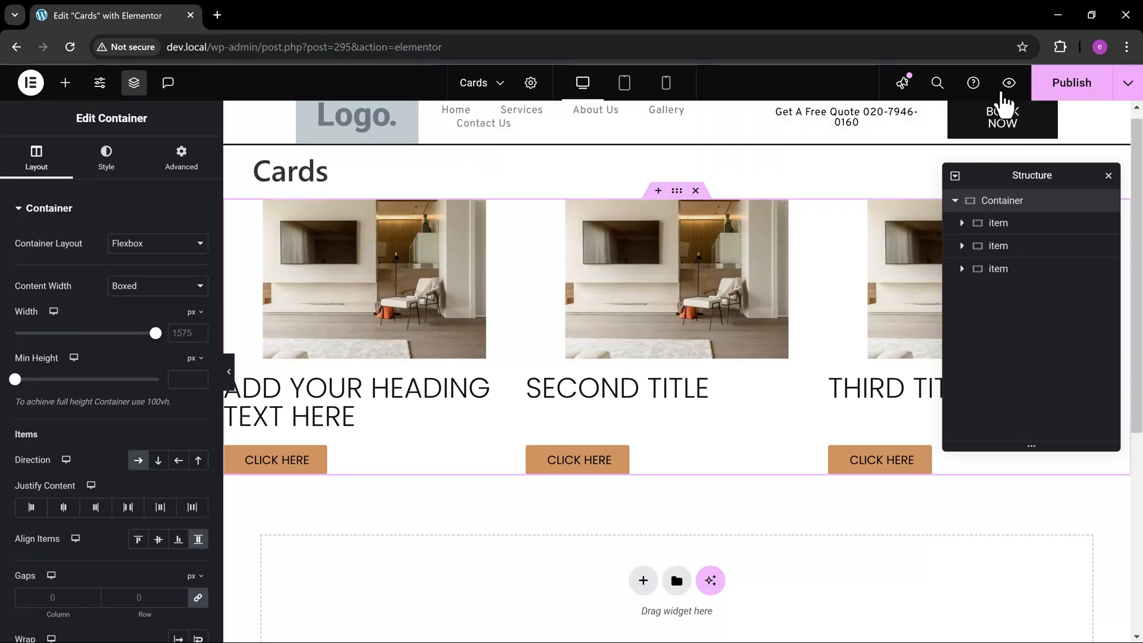
{"action": "left_click", "coordinate": [1009, 87]}
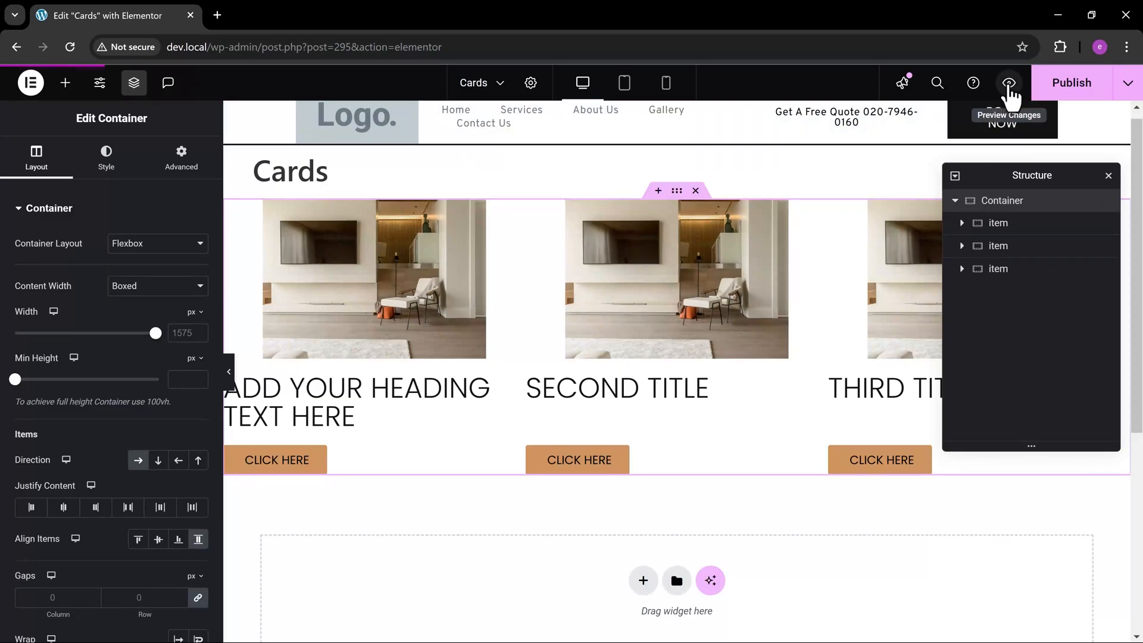